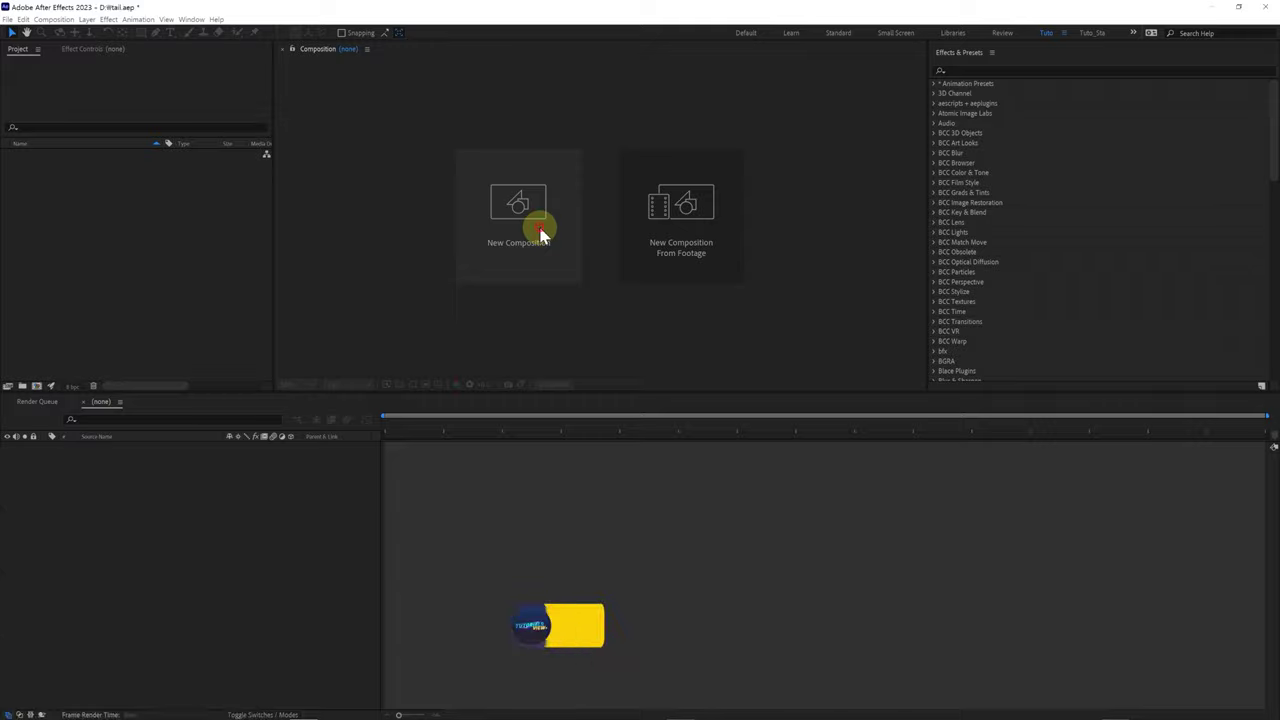
Step: Create a new composition named 'tail'
click(537, 234)
text(tail)
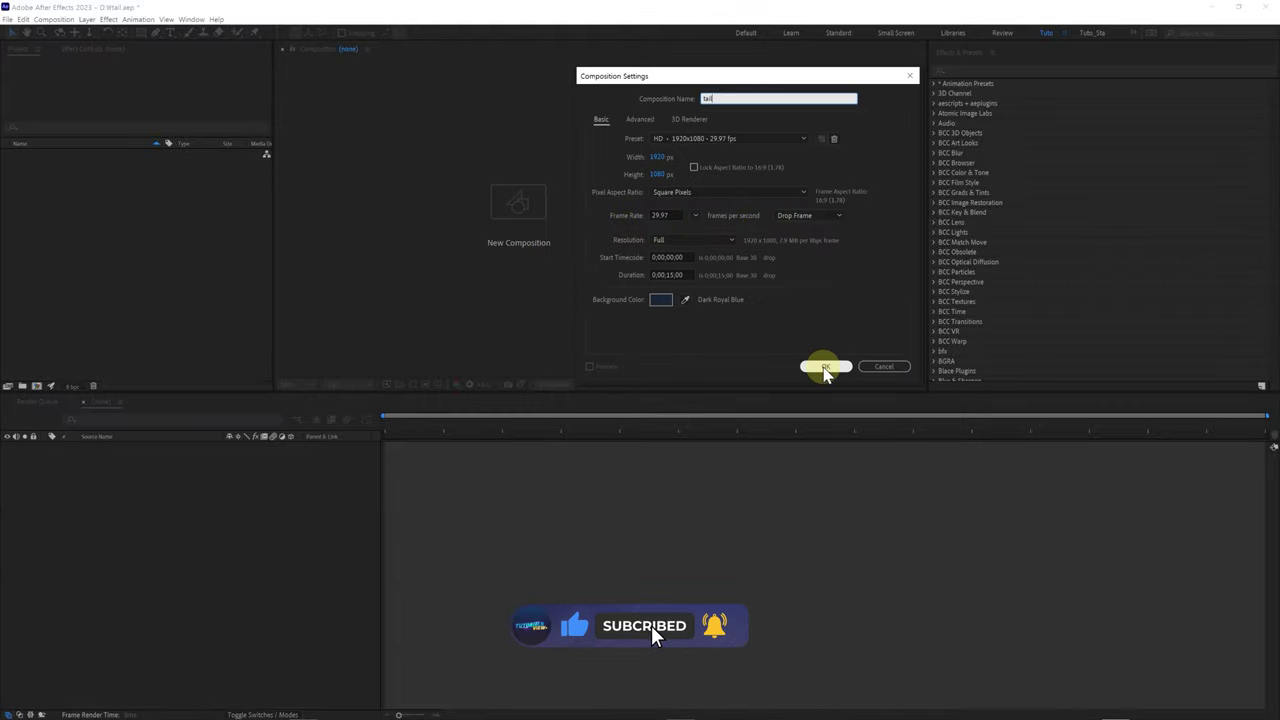
click(823, 368)
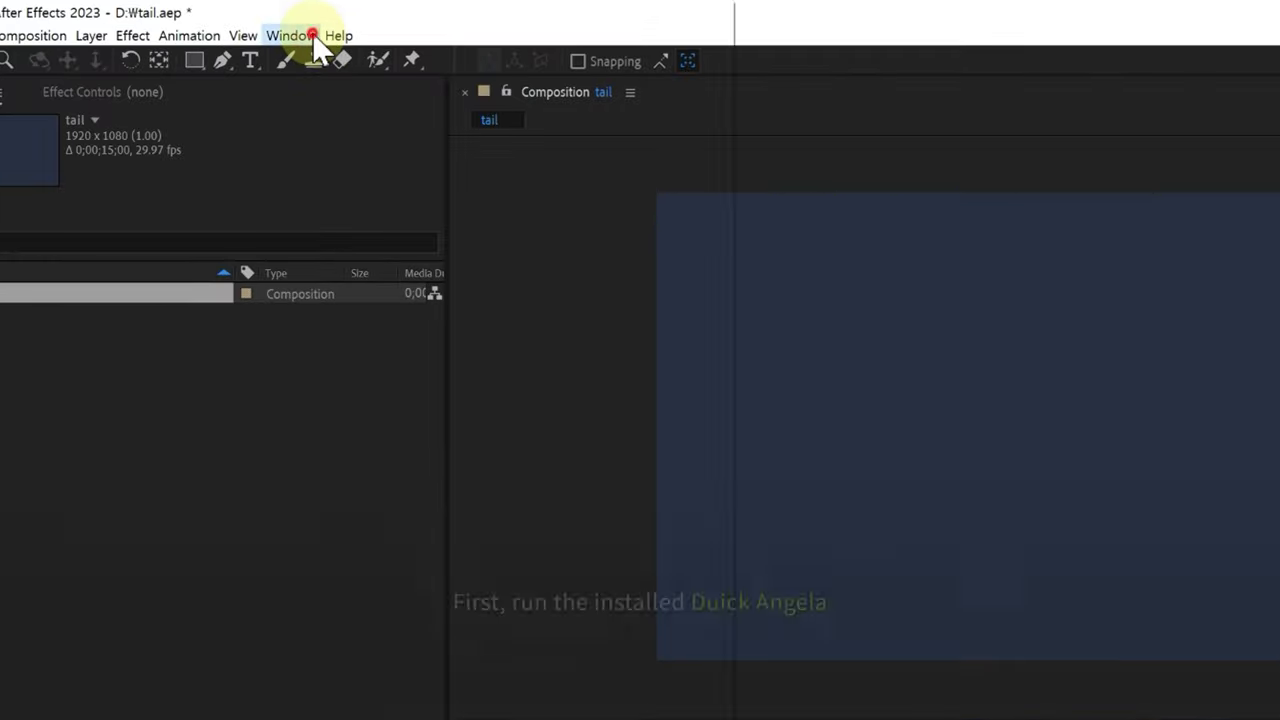
Step: Launch Duik Angela, fix its expression-engine warning, and dock it beside Effects & Presets
click(312, 35)
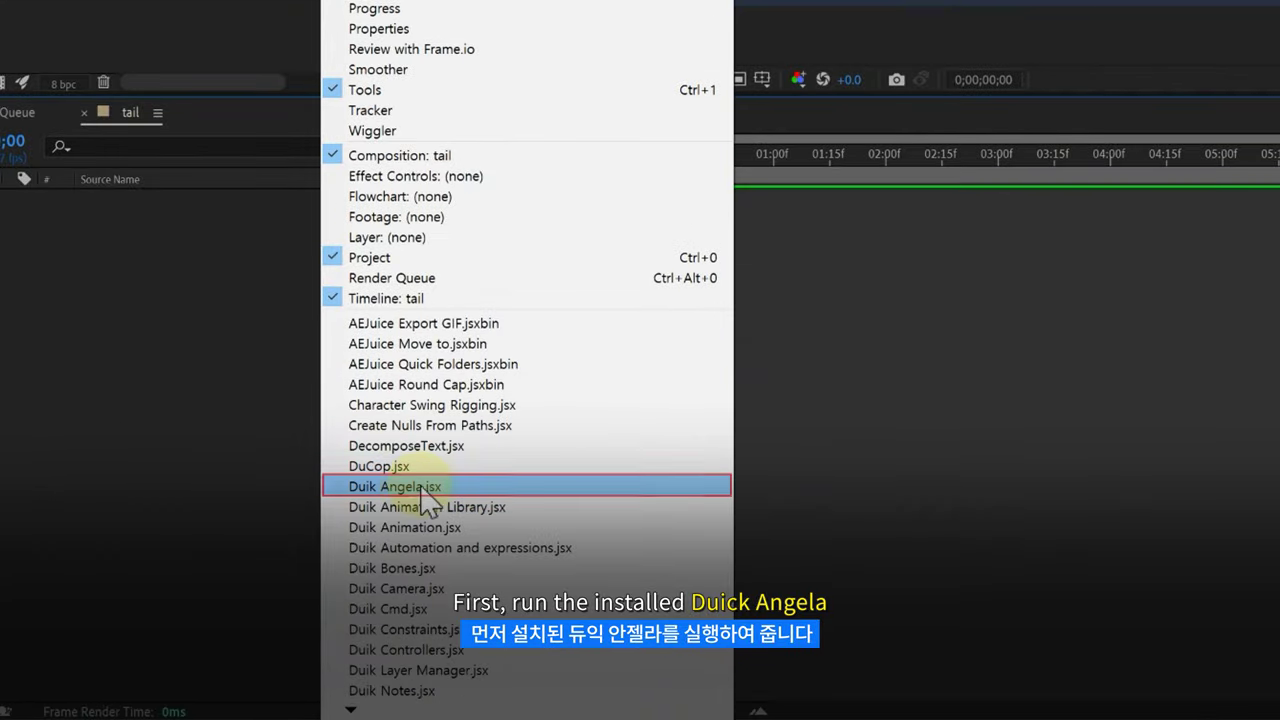
click(422, 490)
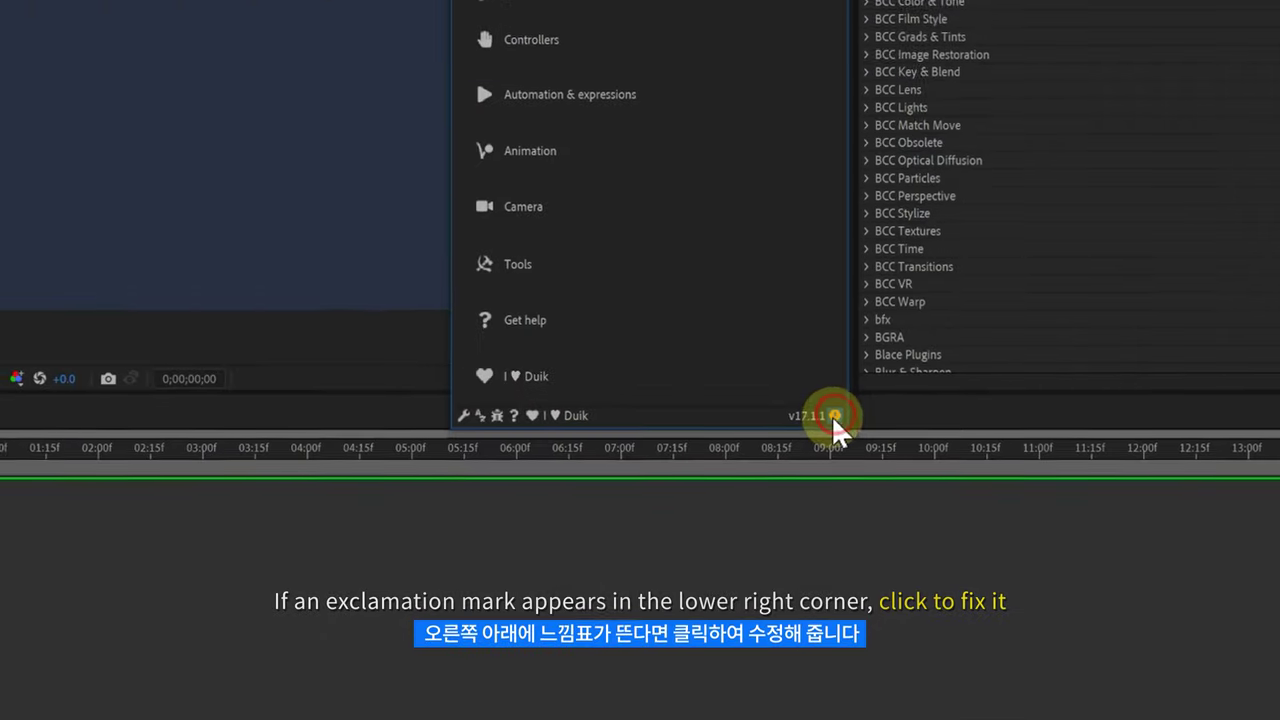
click(915, 405)
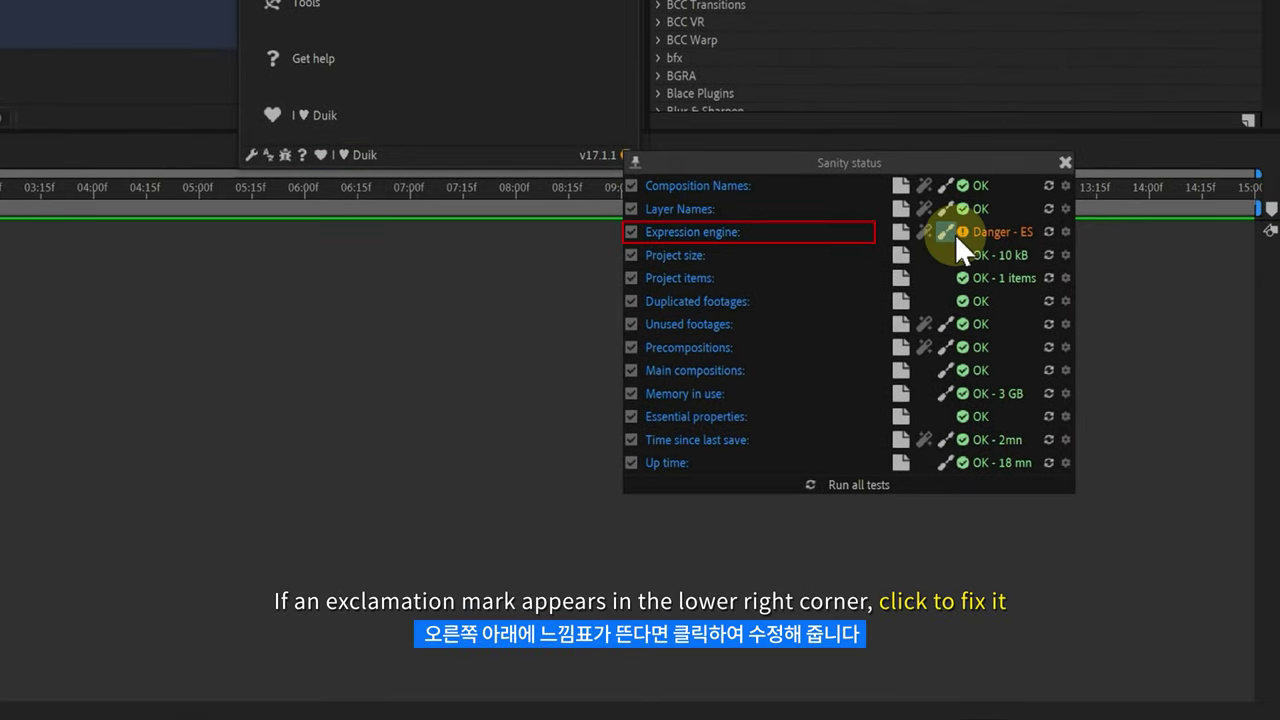
click(946, 232)
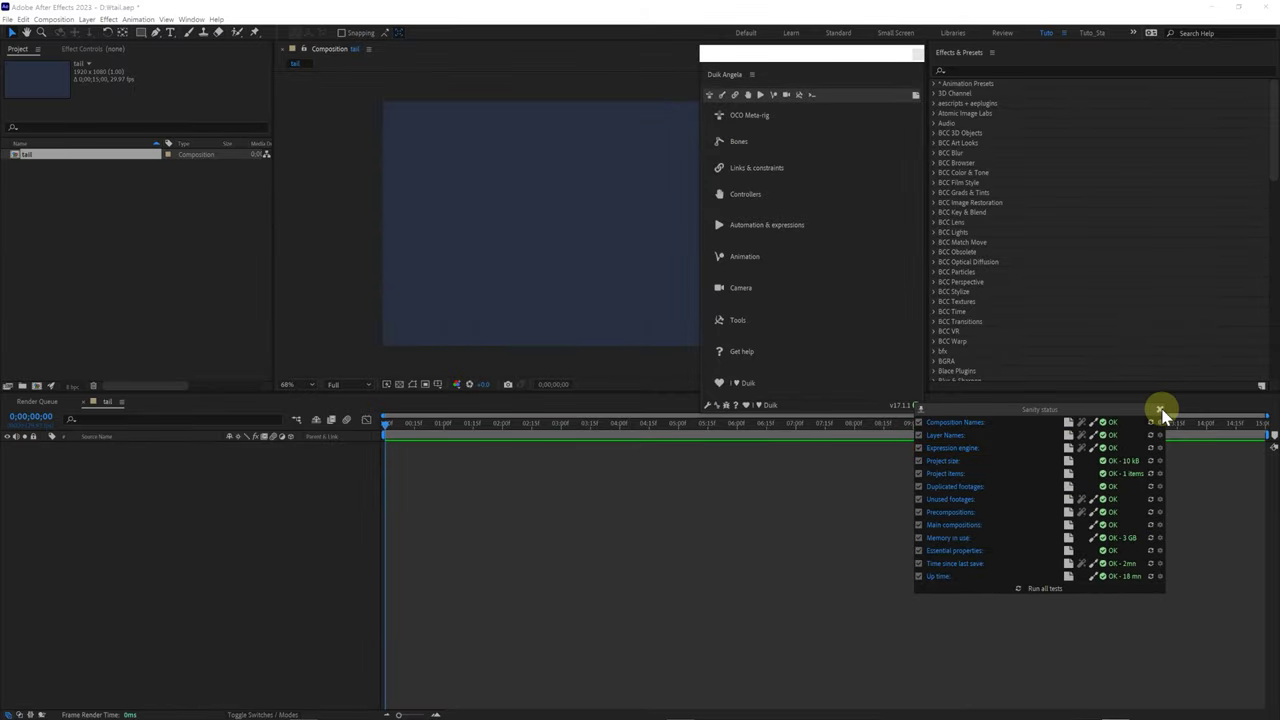
click(1160, 409)
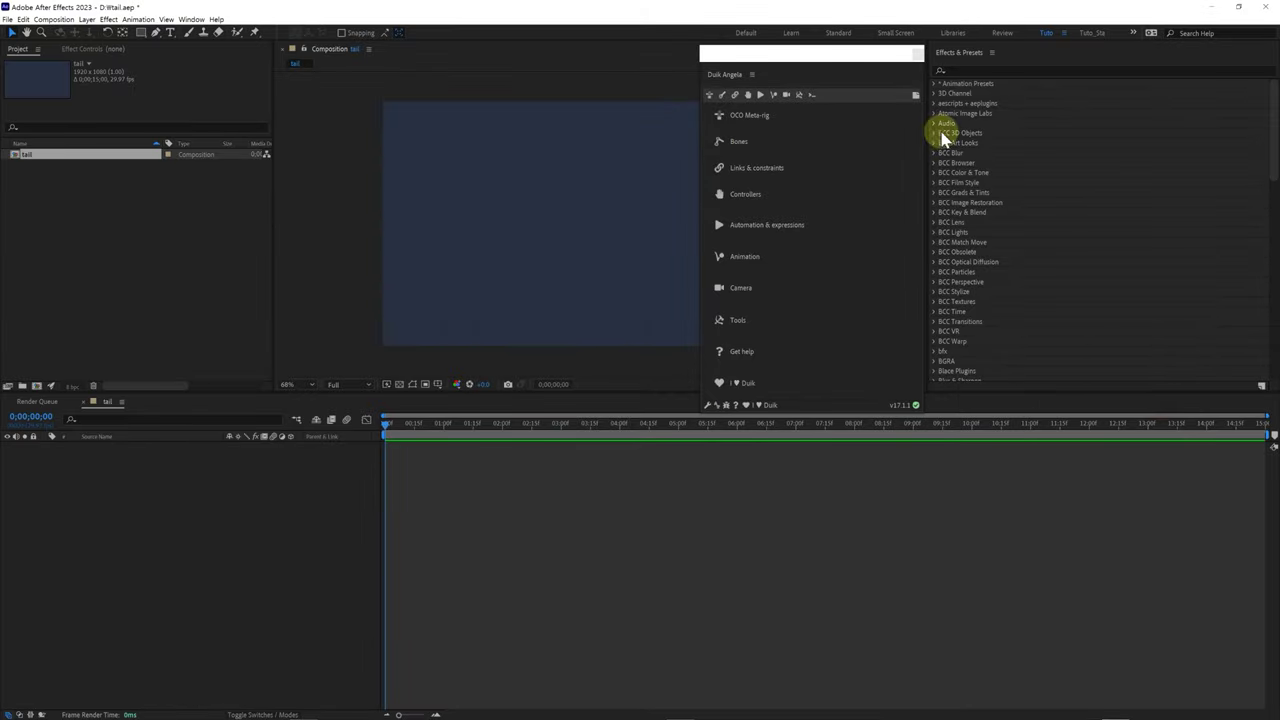
drag(820, 53, 682, 68)
drag(608, 92, 912, 128)
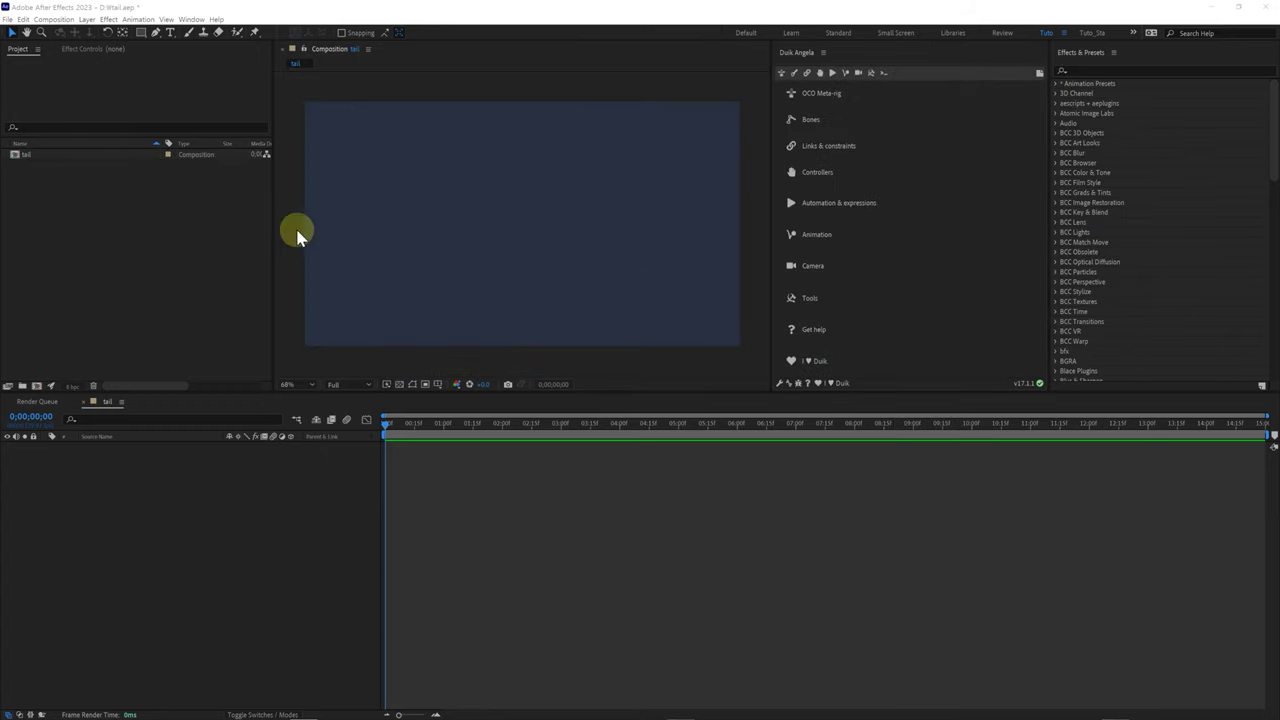
Step: Import body.png and tail.png and add both as layers in the tail composition
double_click(125, 249)
drag(157, 168, 292, 66)
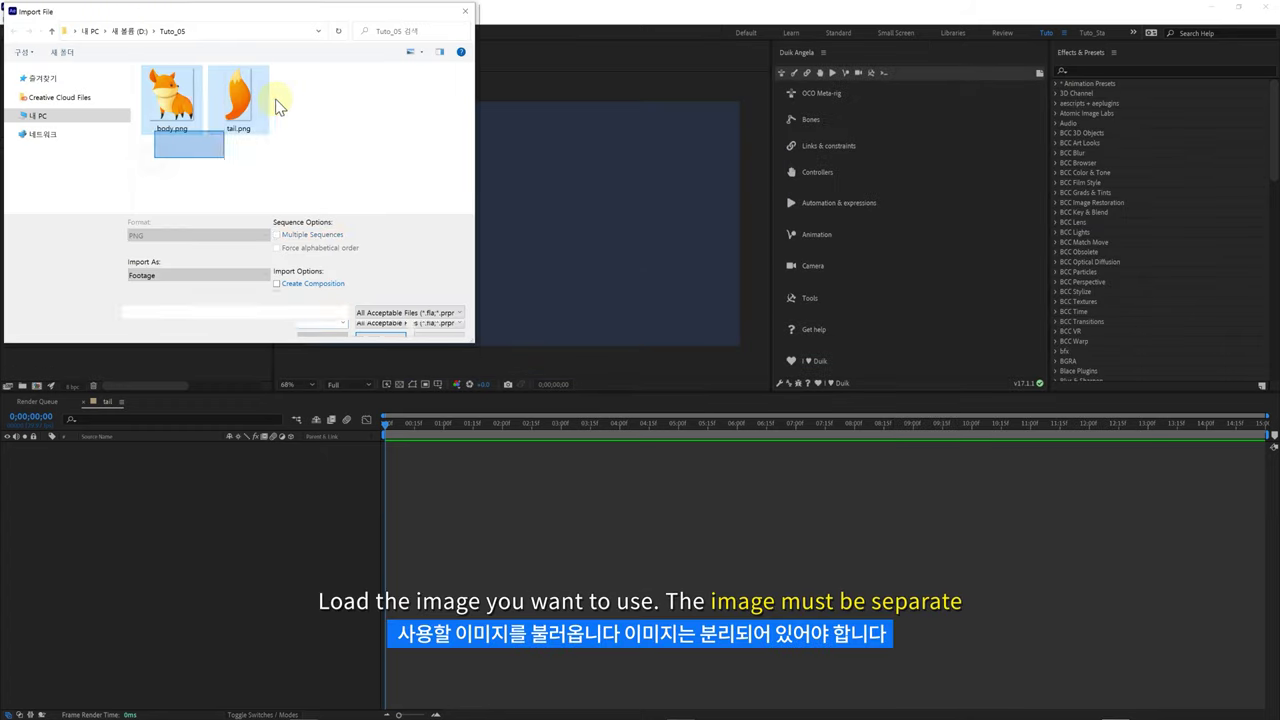
click(380, 332)
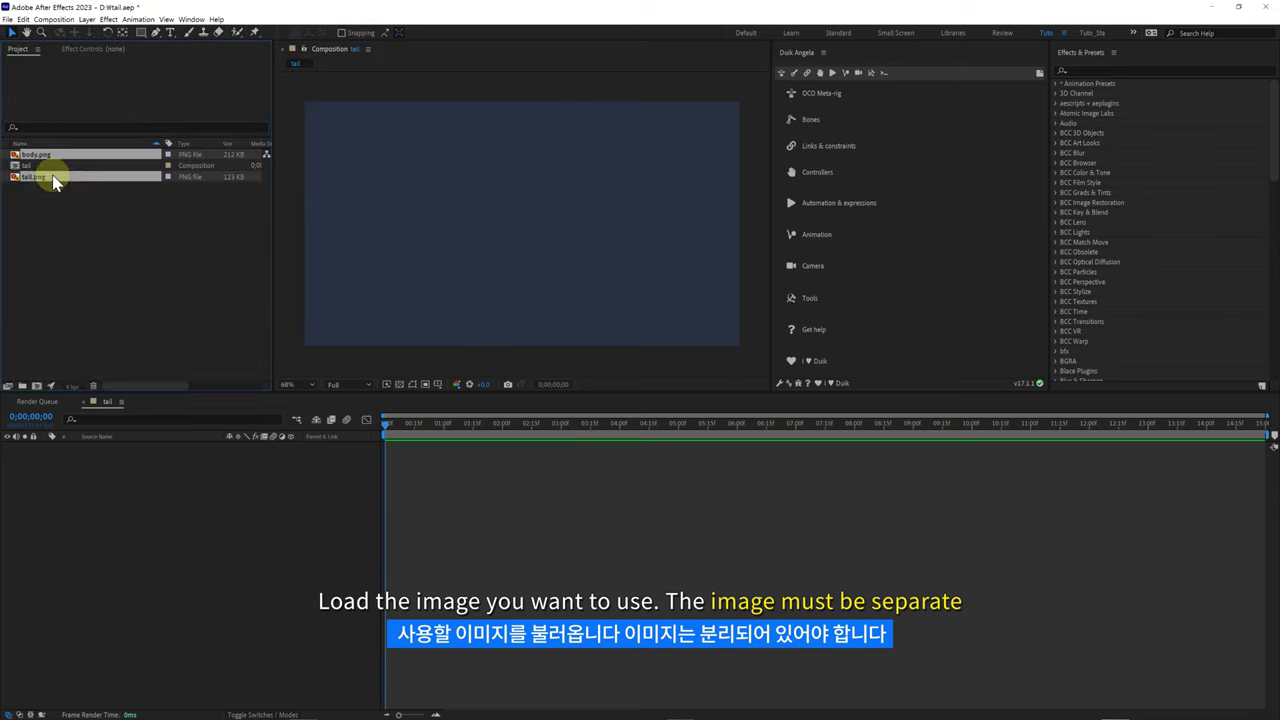
drag(137, 490, 139, 492)
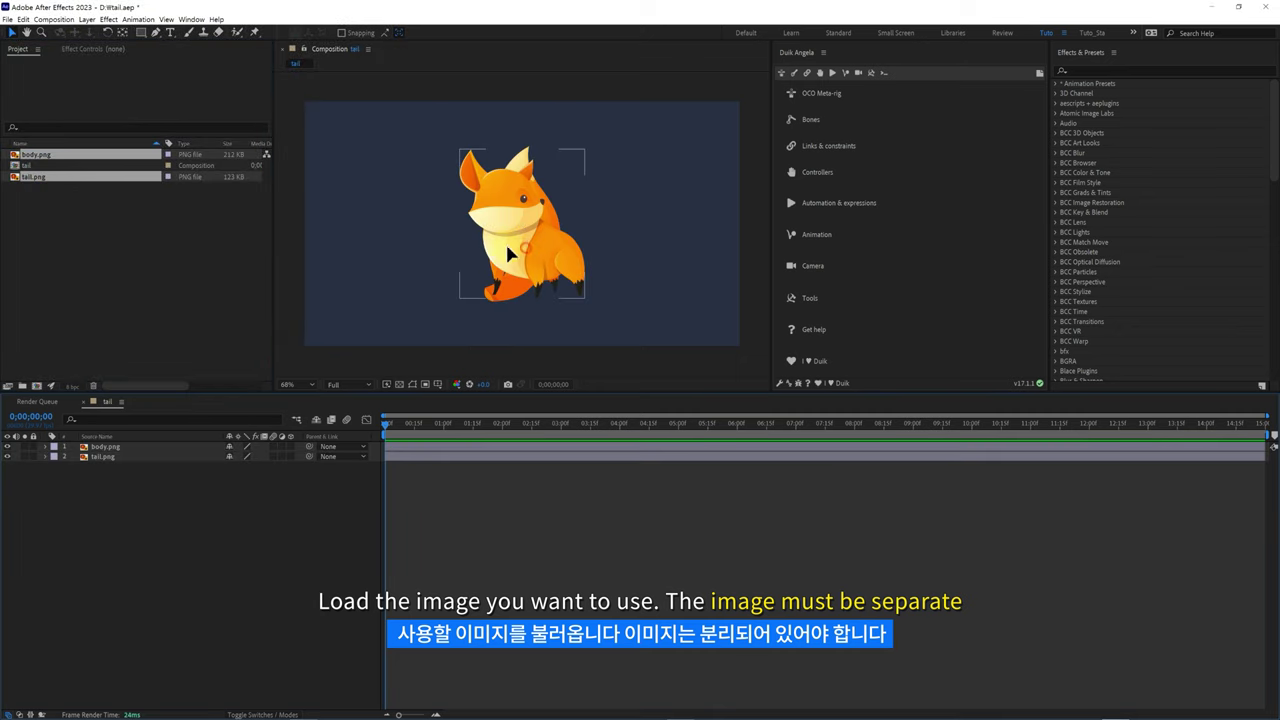
Step: Position the fox body on the left and the tail separately on the right
drag(508, 253, 424, 243)
drag(527, 245, 585, 252)
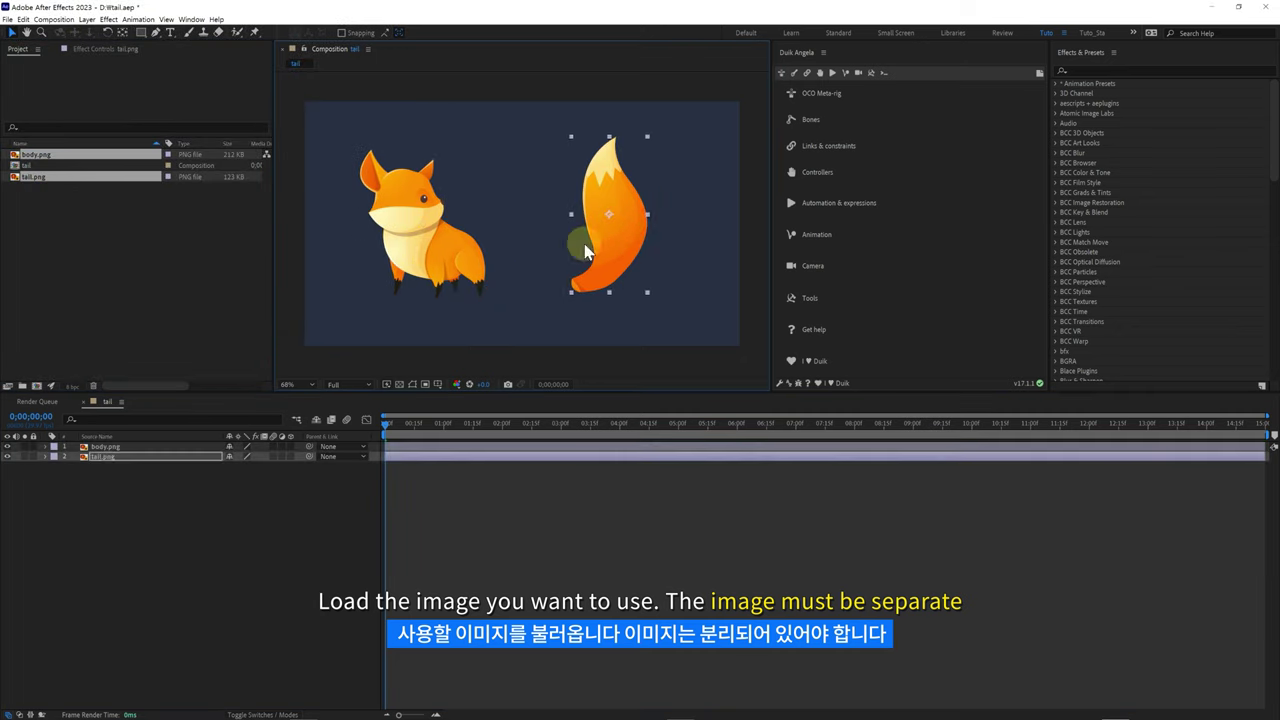
click(457, 248)
mouse_move(403, 258)
mouse_down()
mouse_move(423, 262)
mouse_move(408, 262)
mouse_up()
click(603, 258)
mouse_move(603, 258)
mouse_down()
mouse_move(609, 248)
mouse_move(604, 259)
mouse_up()
Step: Toggle the transparency checkerboard and briefly hide and reshow the tail layer
click(400, 384)
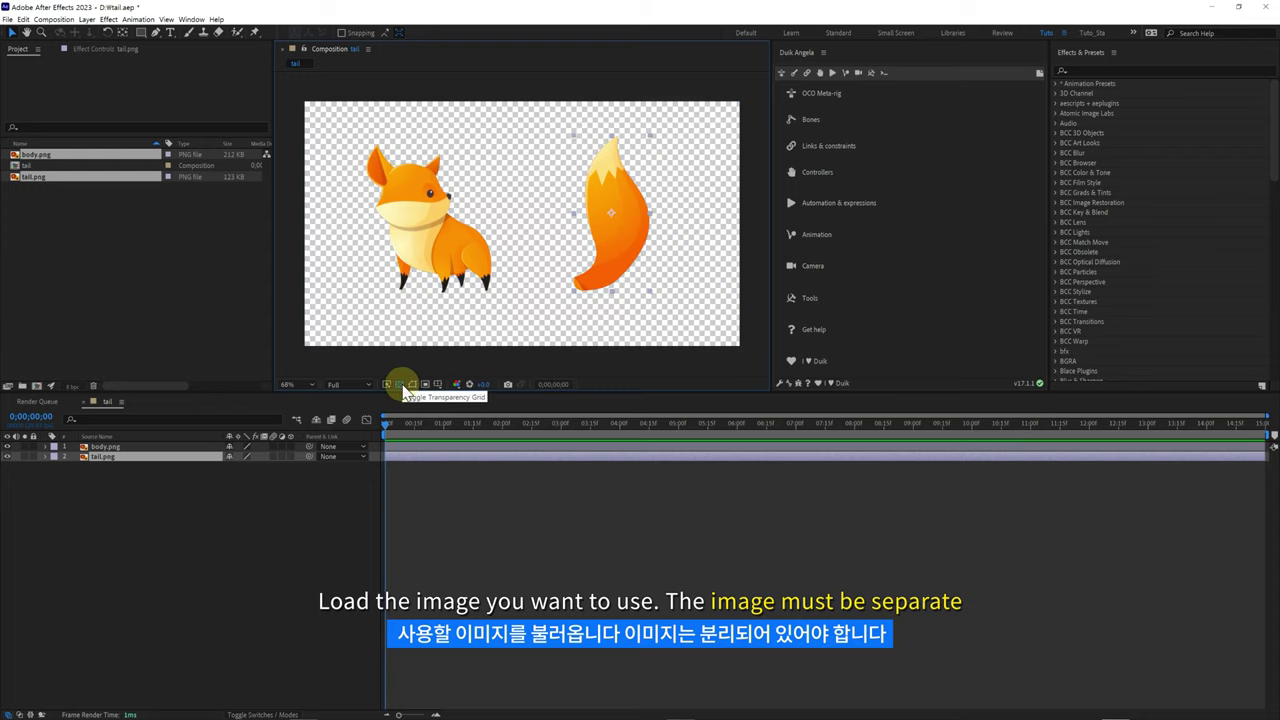
click(401, 386)
click(401, 386)
click(401, 386)
click(401, 386)
click(401, 386)
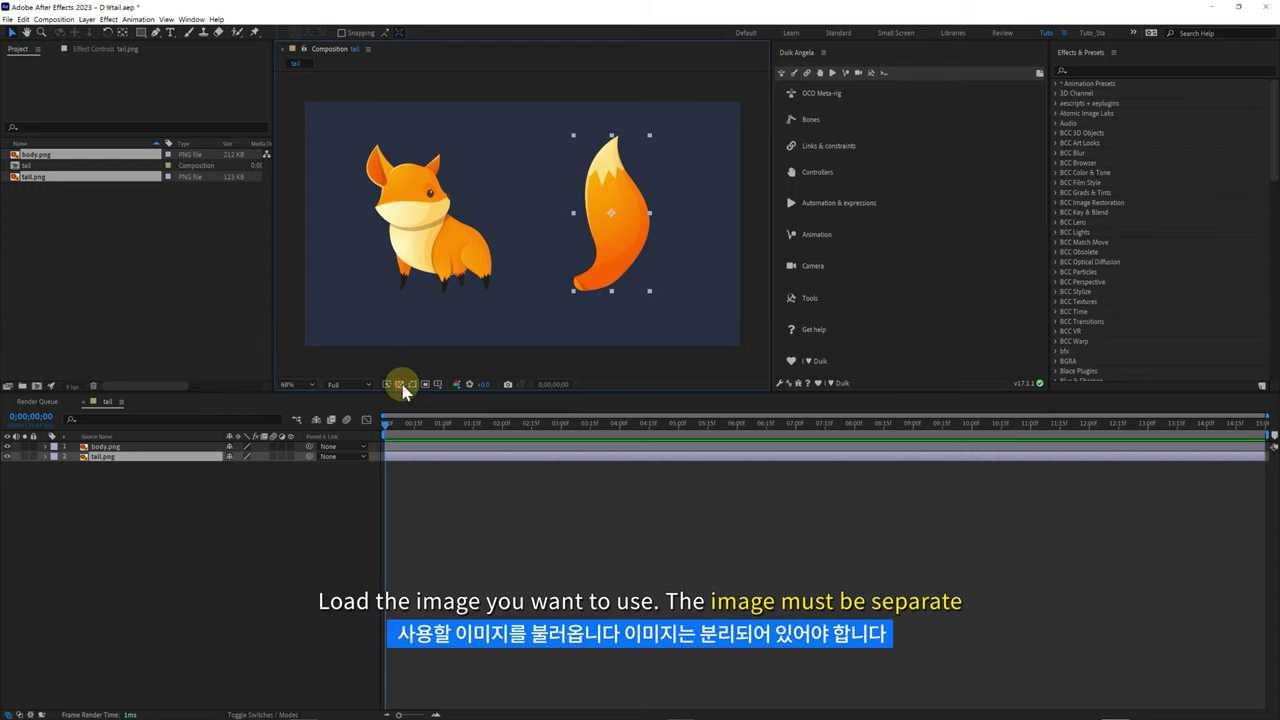
click(442, 227)
click(607, 234)
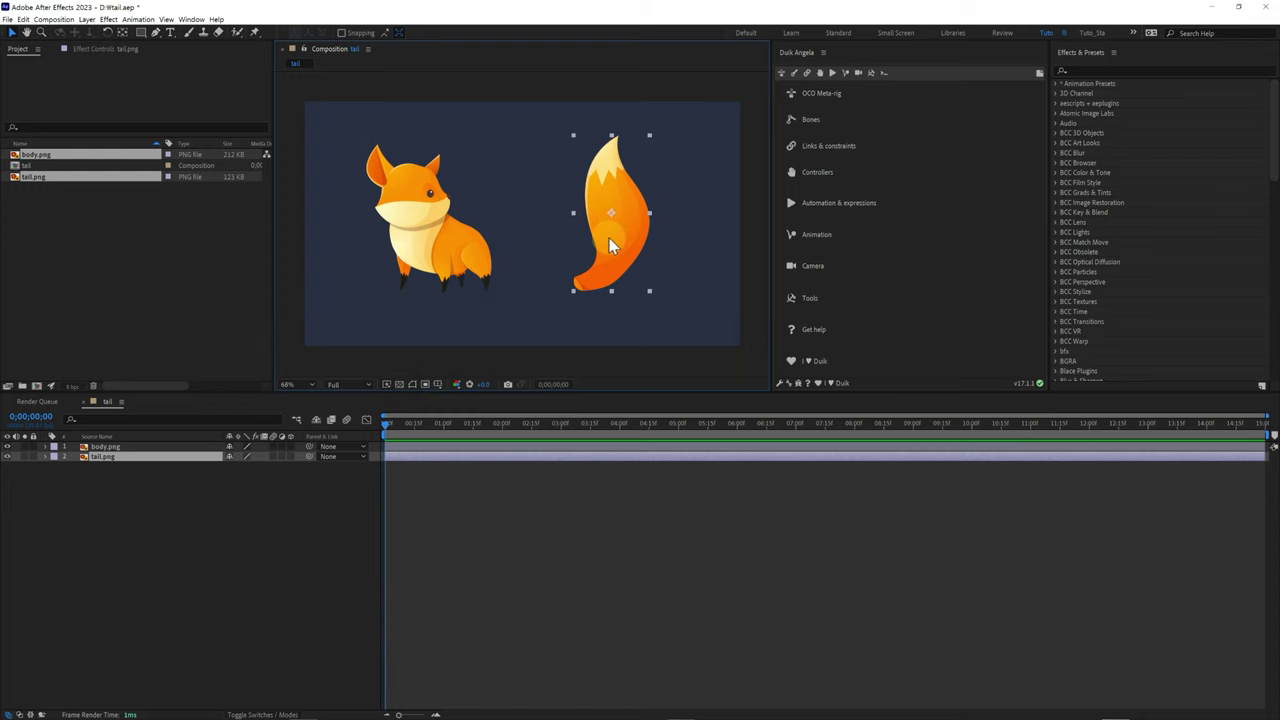
click(122, 468)
click(103, 457)
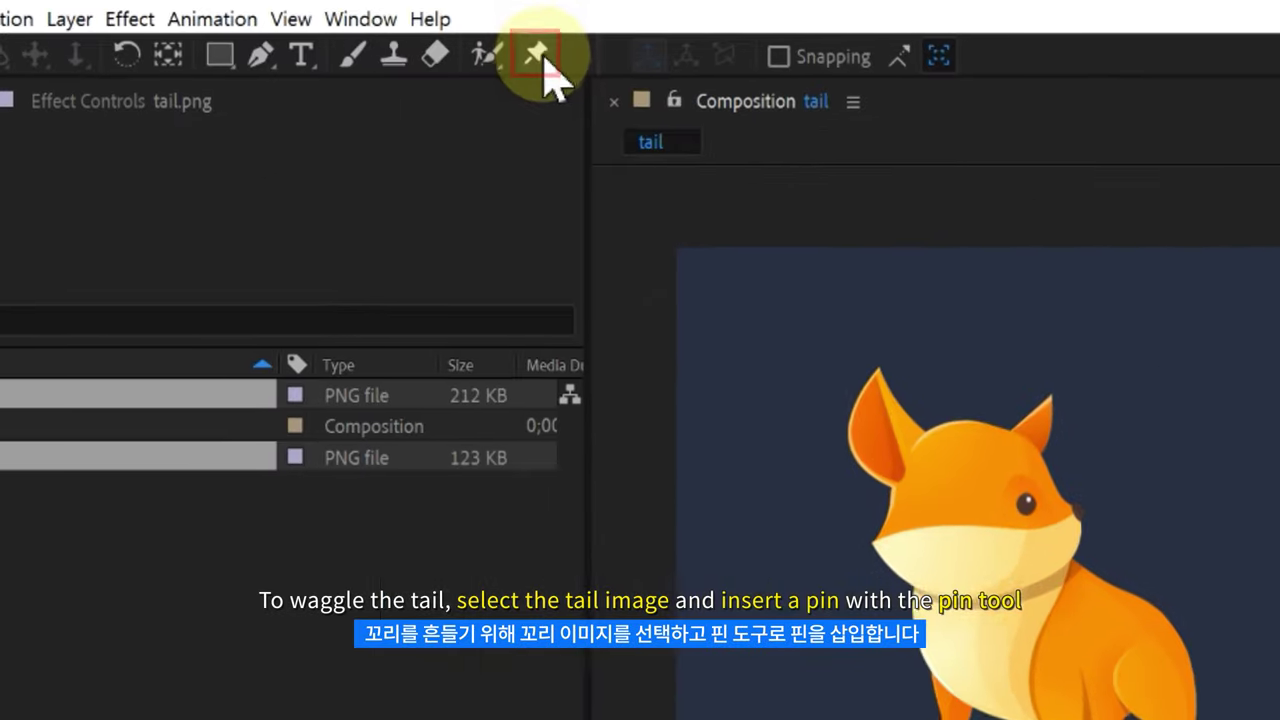
Step: Place puppet pins along the tail from its base up to the tip
click(256, 33)
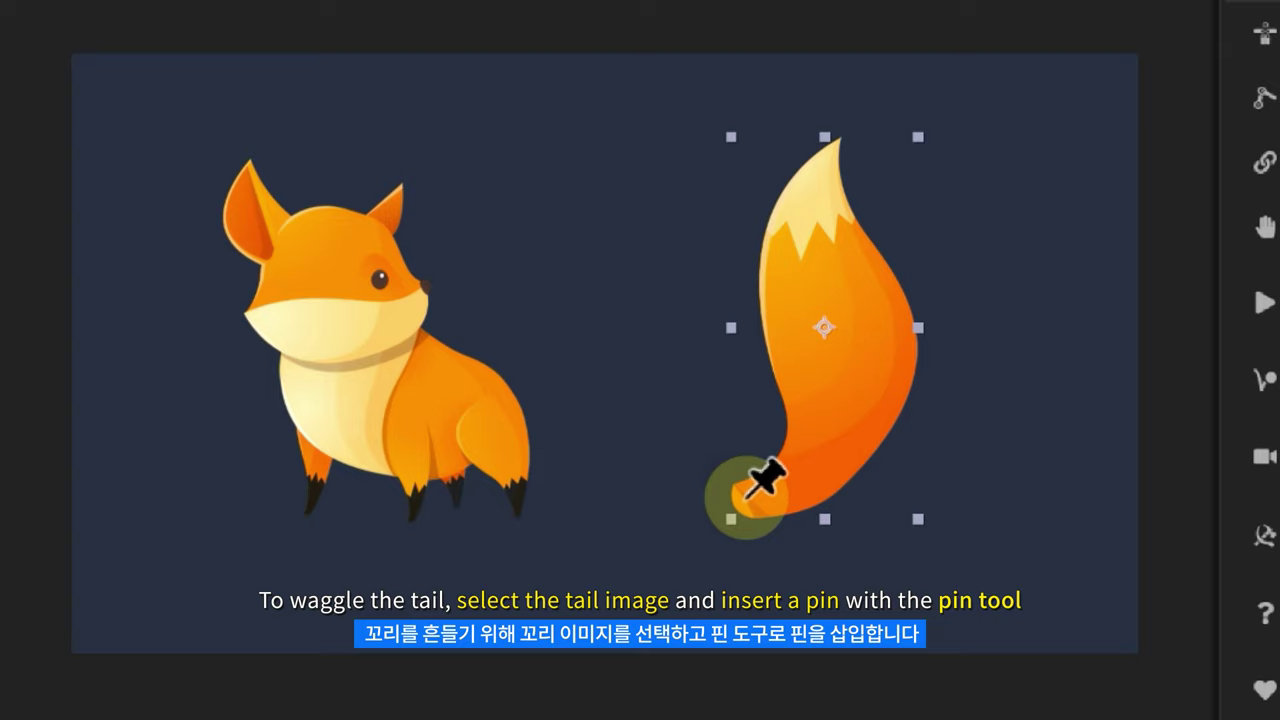
click(744, 497)
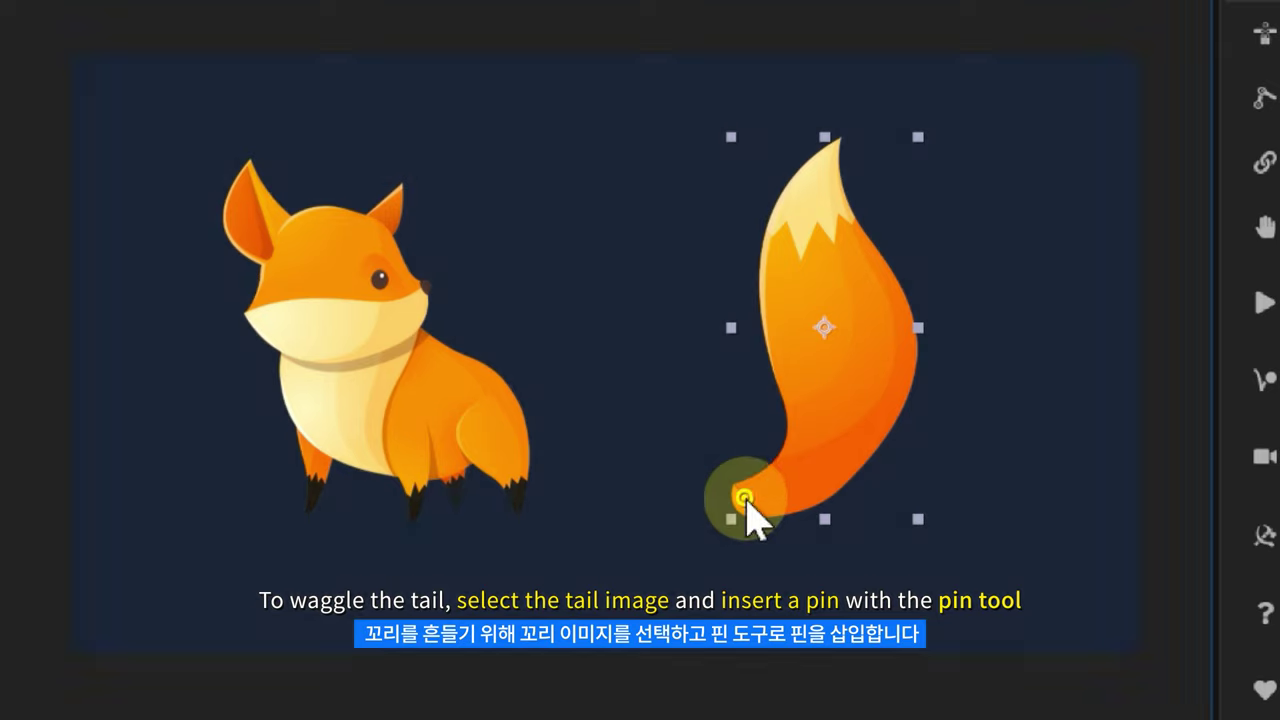
click(800, 468)
click(826, 434)
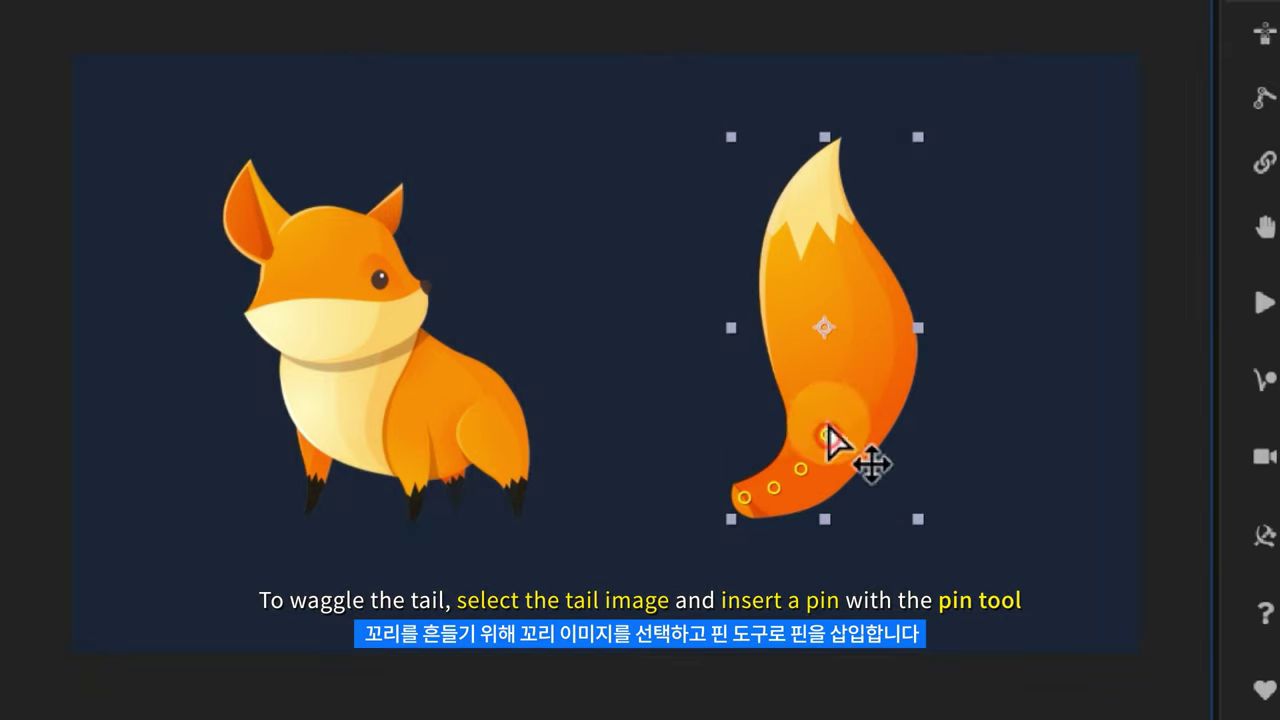
click(830, 396)
drag(818, 303, 827, 155)
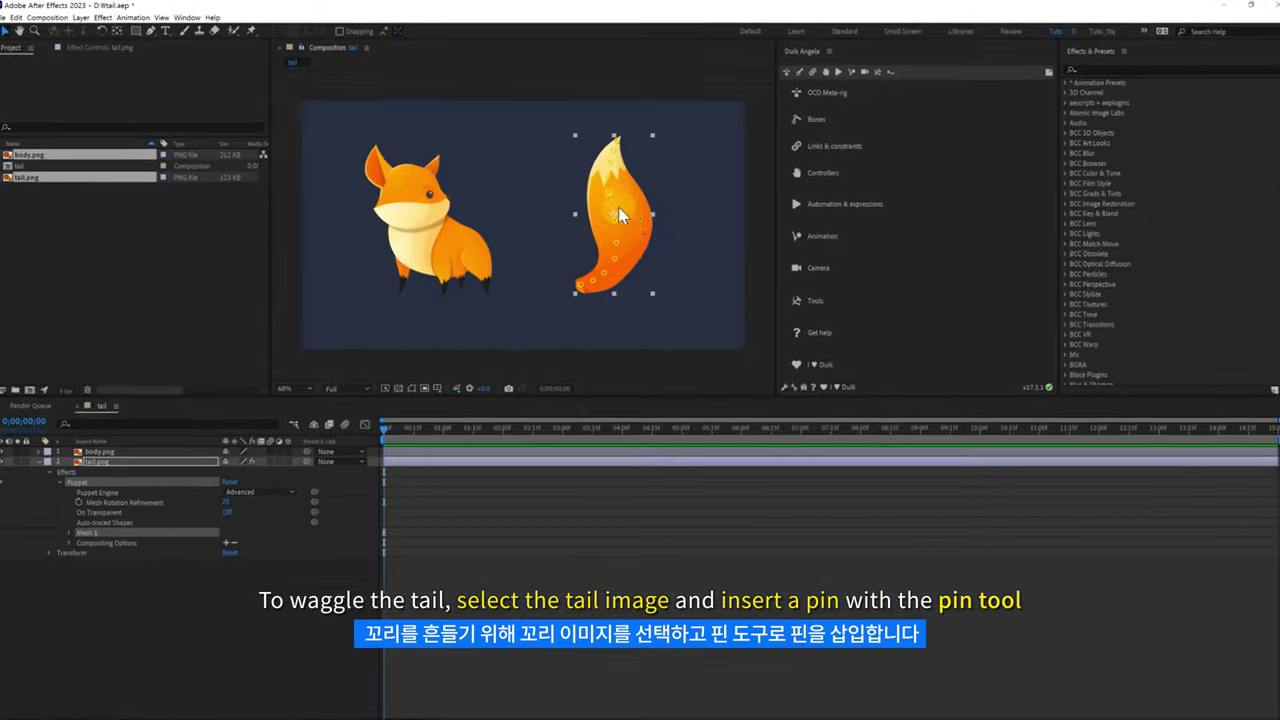
Step: Test-bend the upper tail with a pin, then select the puppet's Mesh 1
click(586, 278)
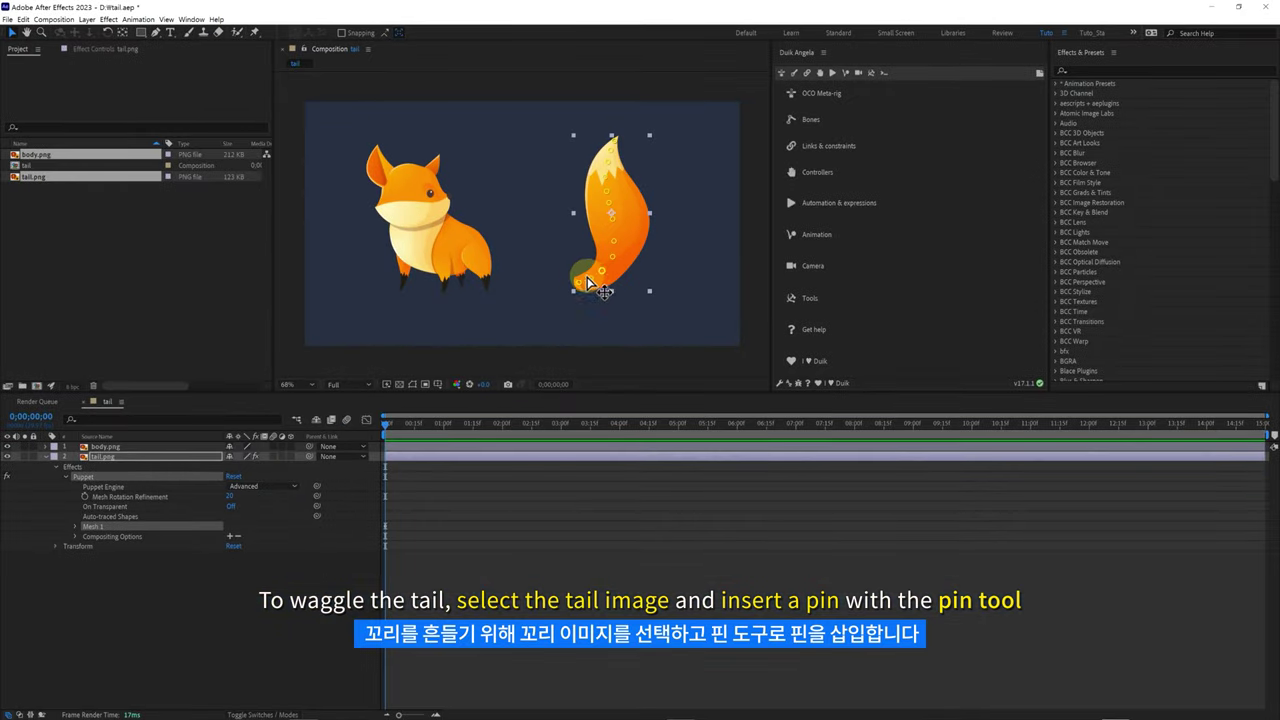
drag(606, 186, 606, 170)
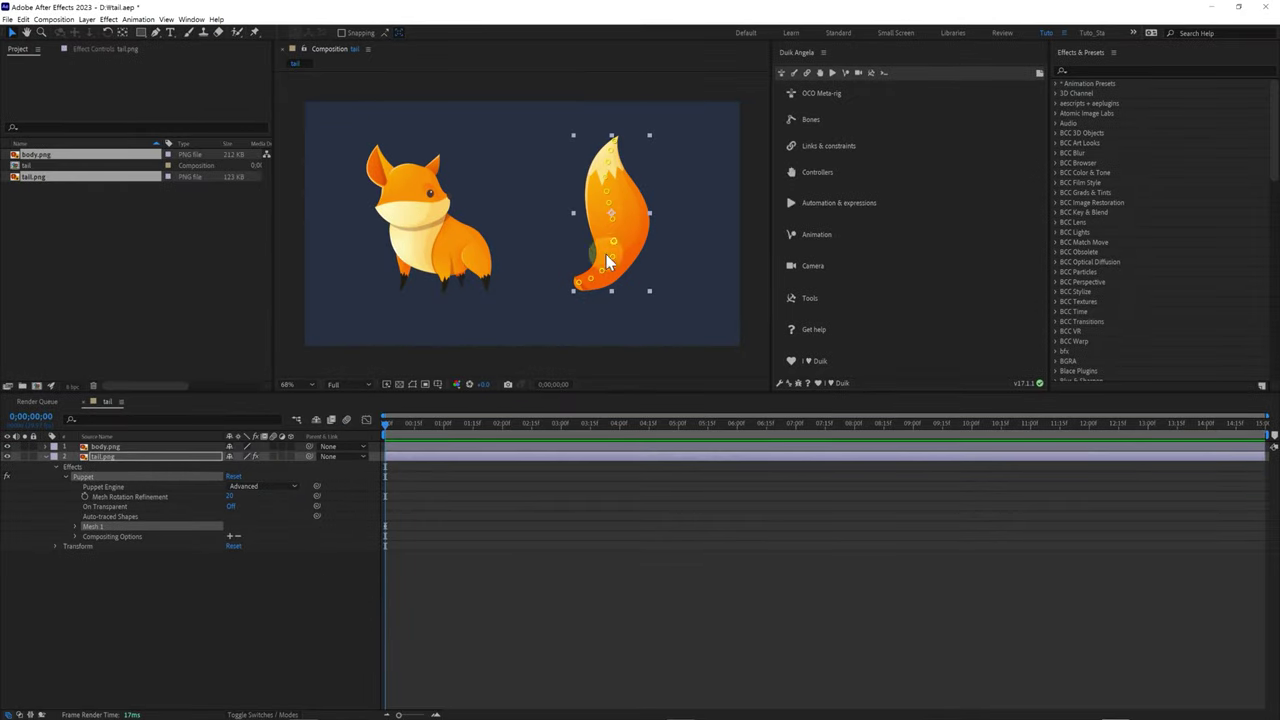
click(91, 527)
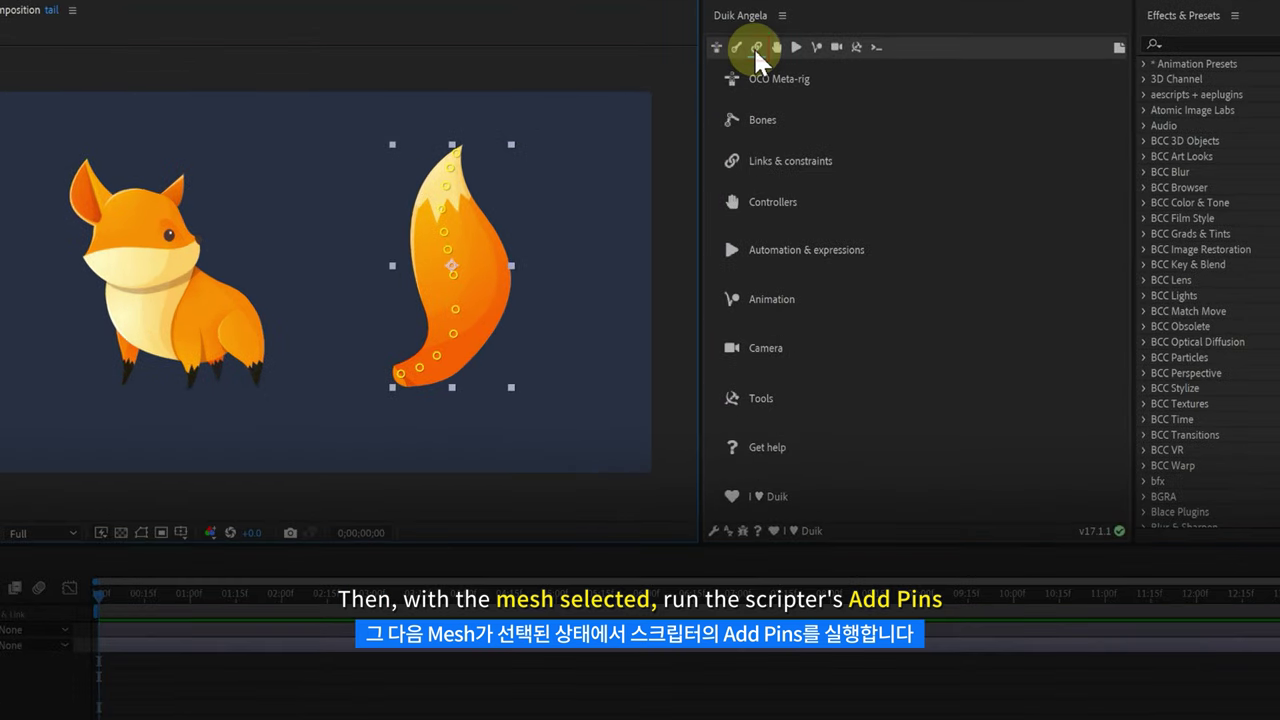
Step: Use Duik's Add Pins to create Puppet Pin 1–12 layers, ignoring the performance alert
click(756, 47)
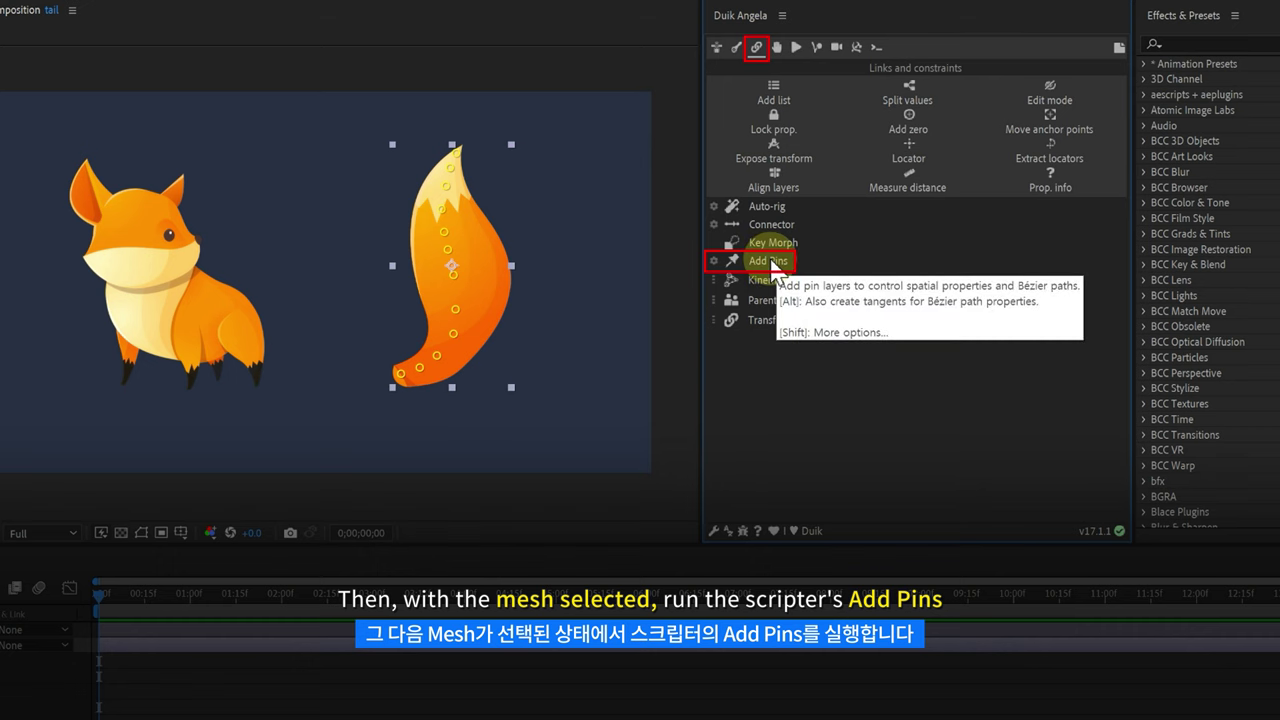
click(765, 262)
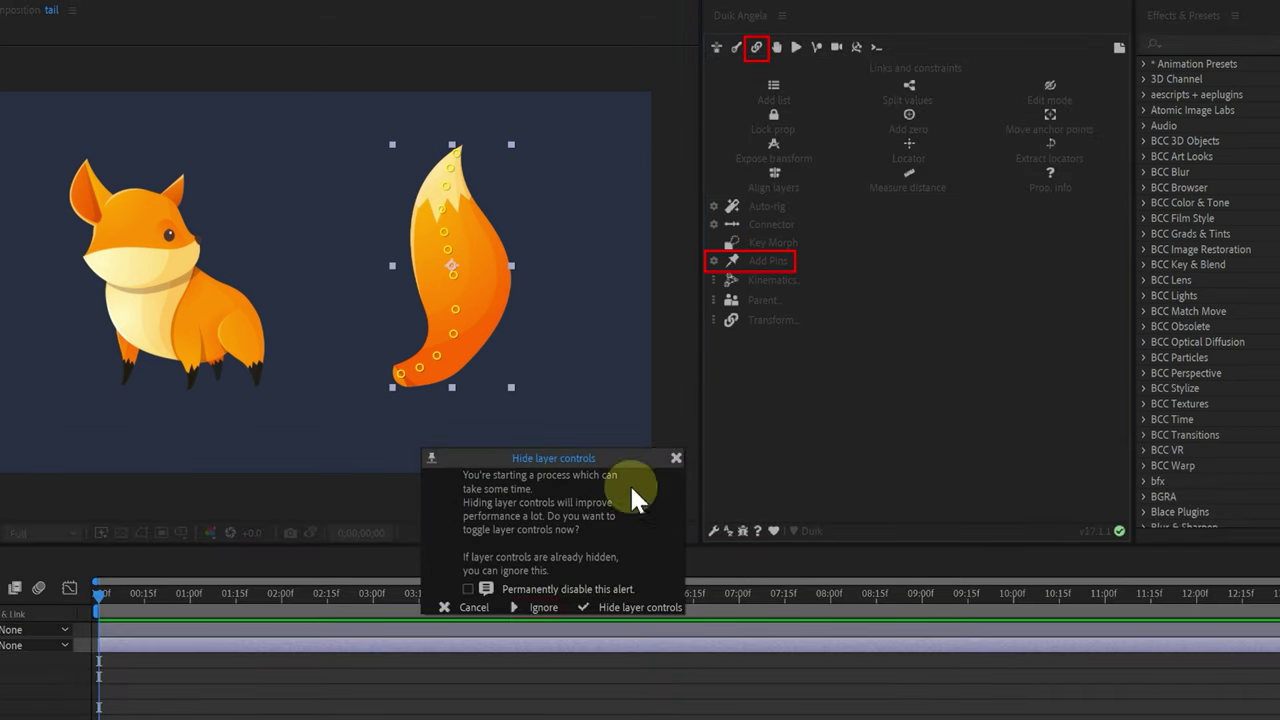
click(542, 609)
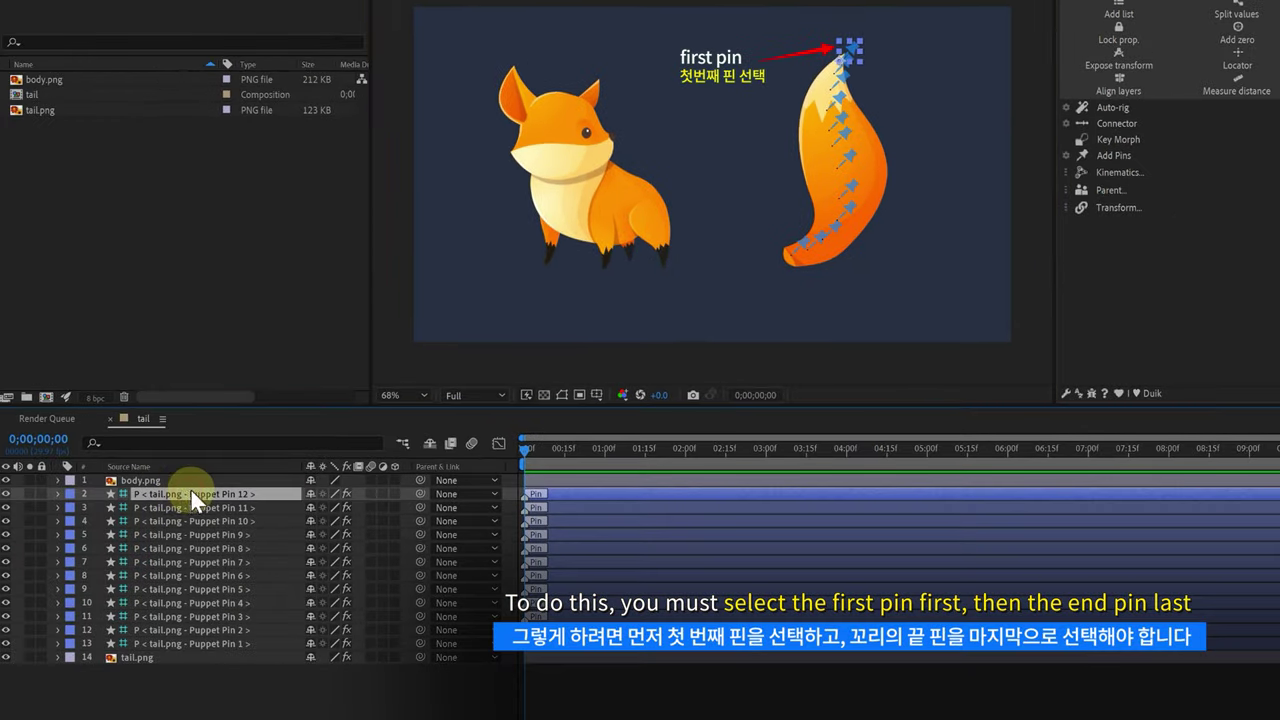
Step: Select the pin layers from Puppet Pin 12 through Puppet Pin 1
click(195, 643)
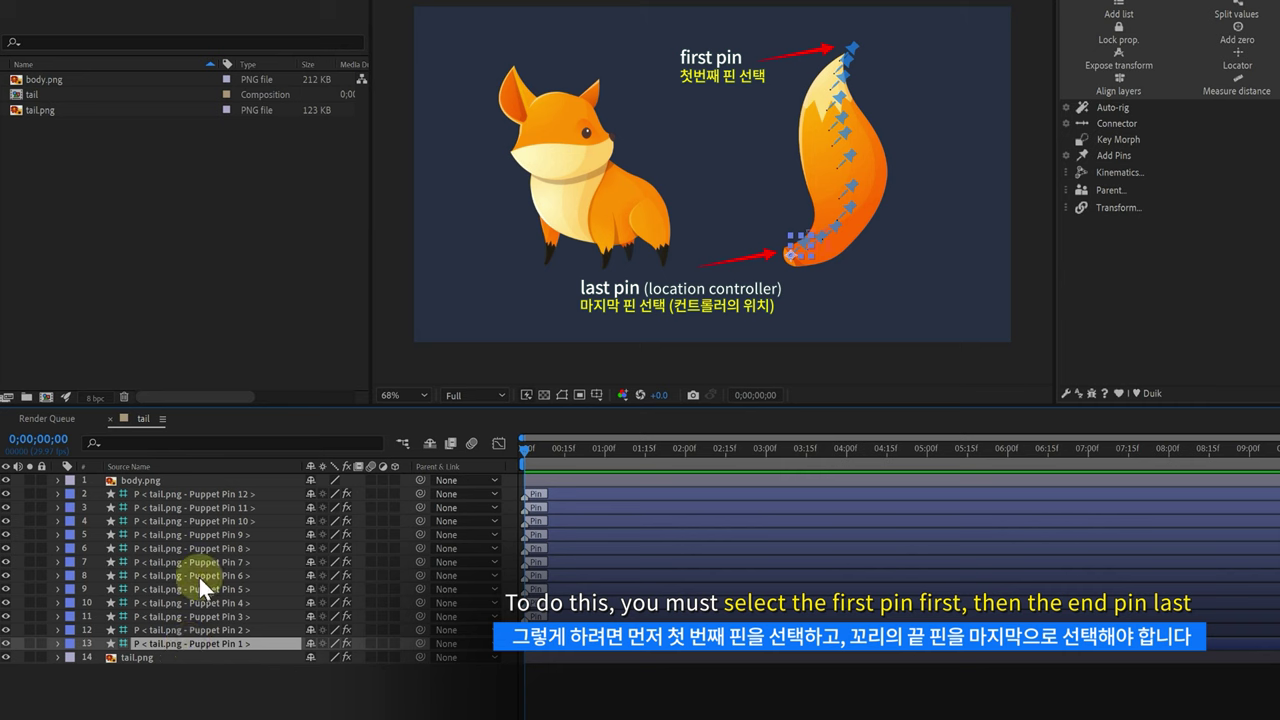
click(215, 494)
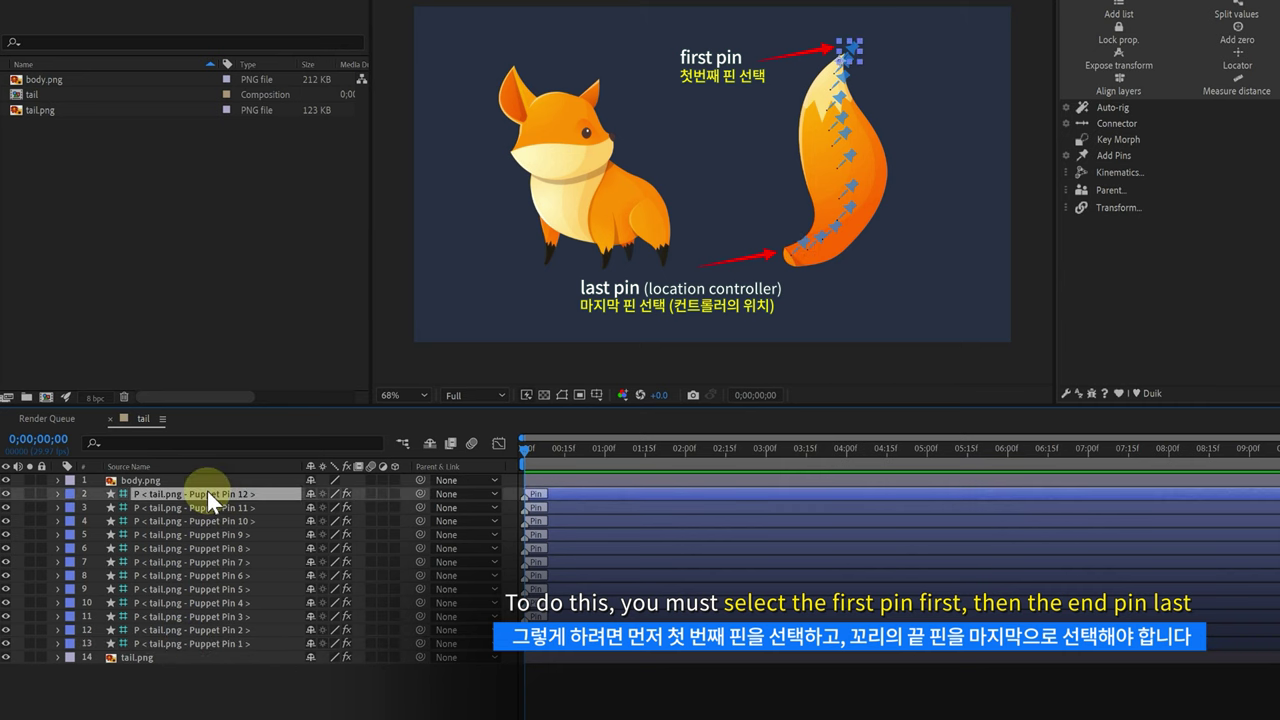
shift+click(235, 640)
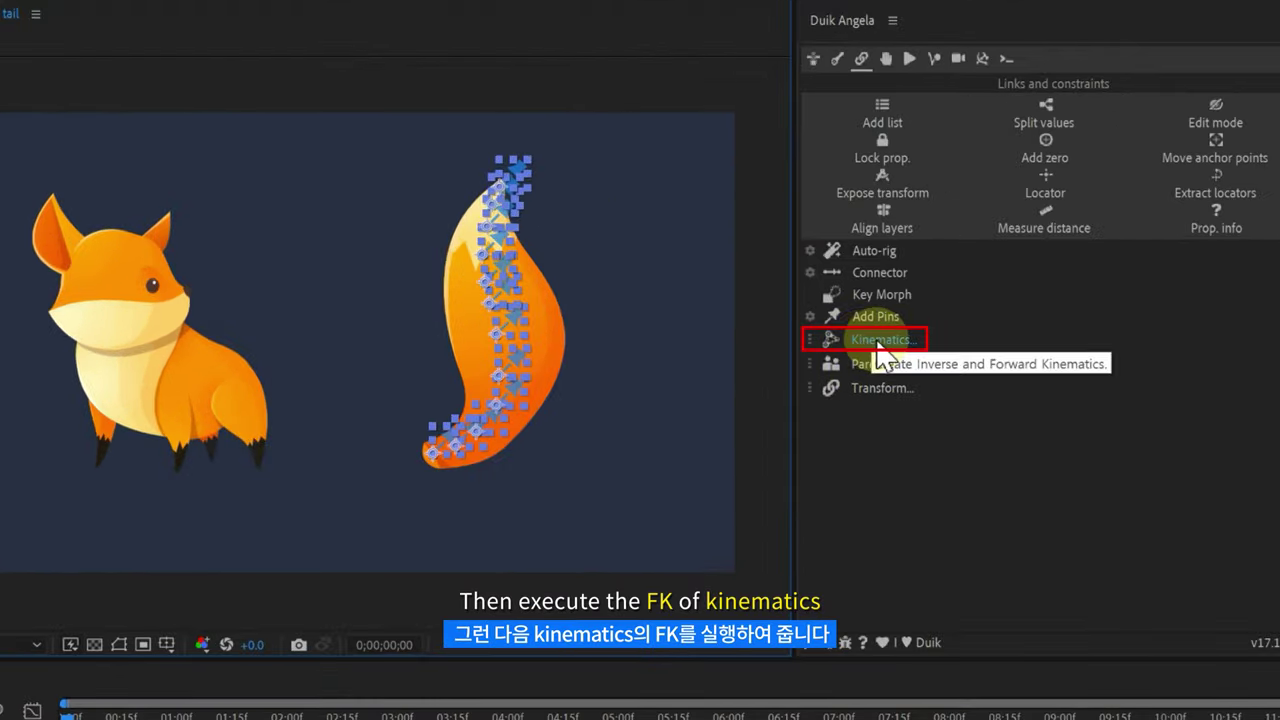
Step: Apply Duik FK with a tail-tip controller and enlarge its icon to about 120%
click(874, 346)
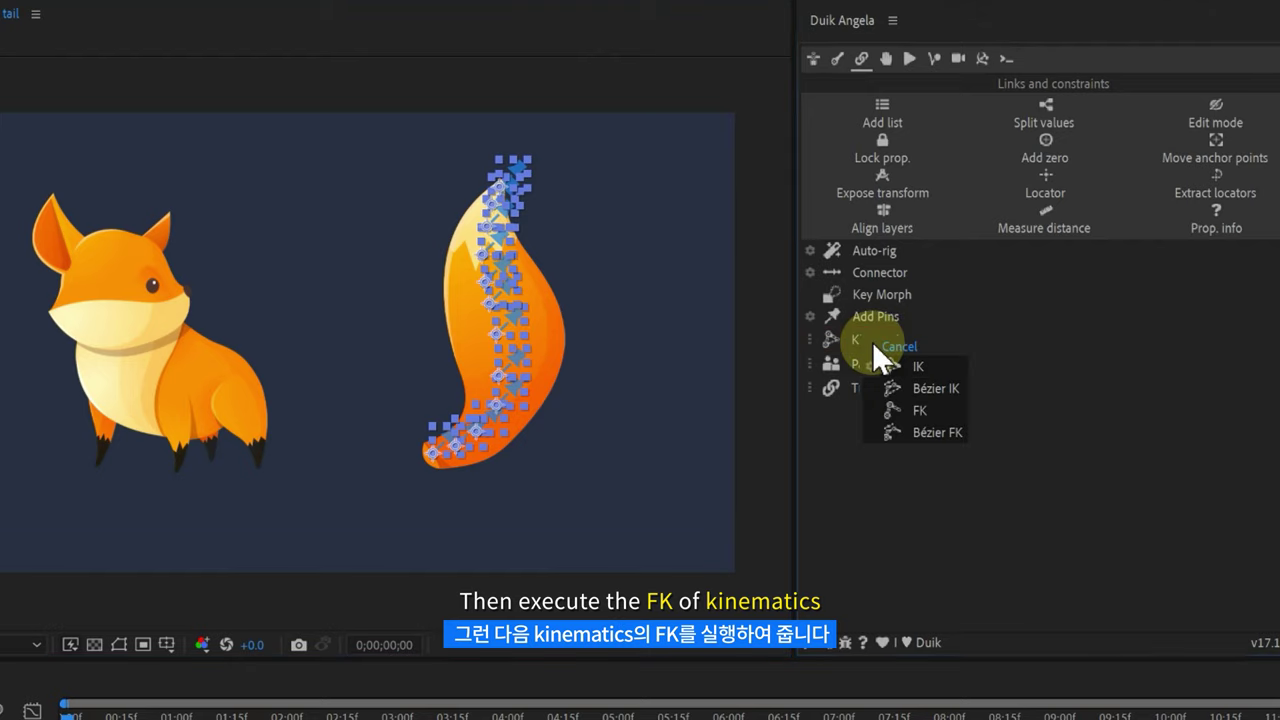
click(920, 412)
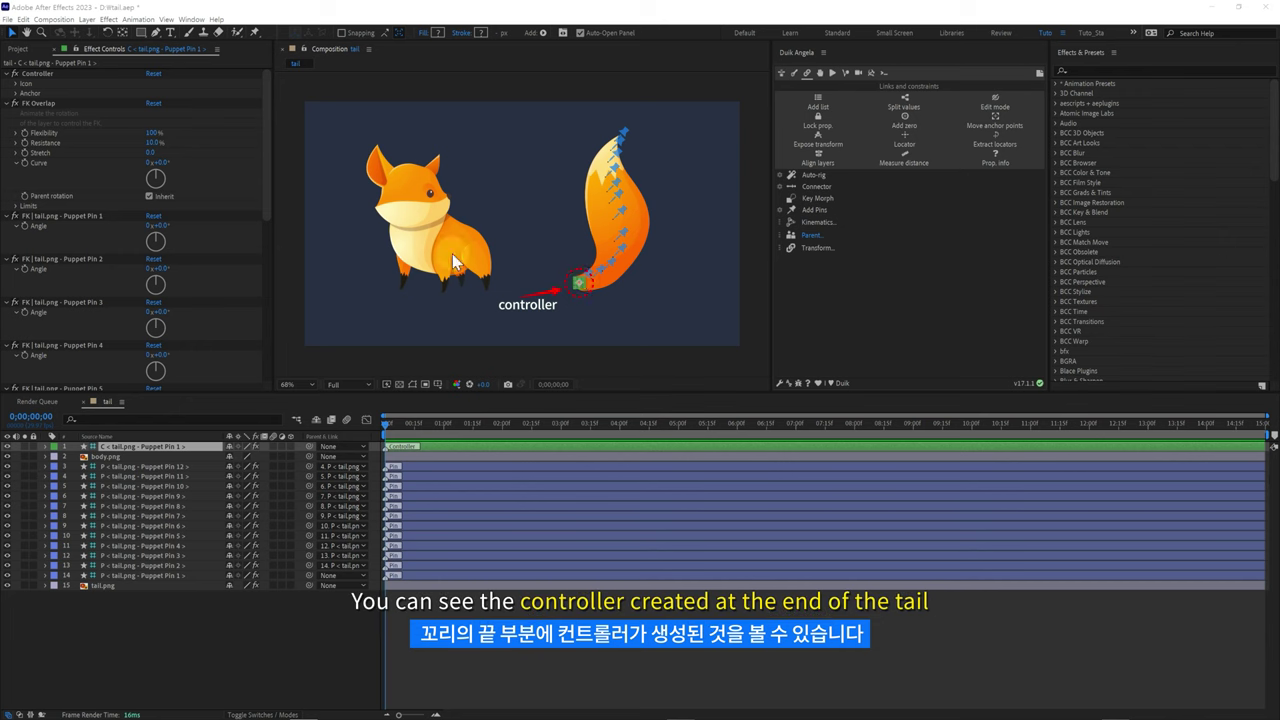
click(15, 83)
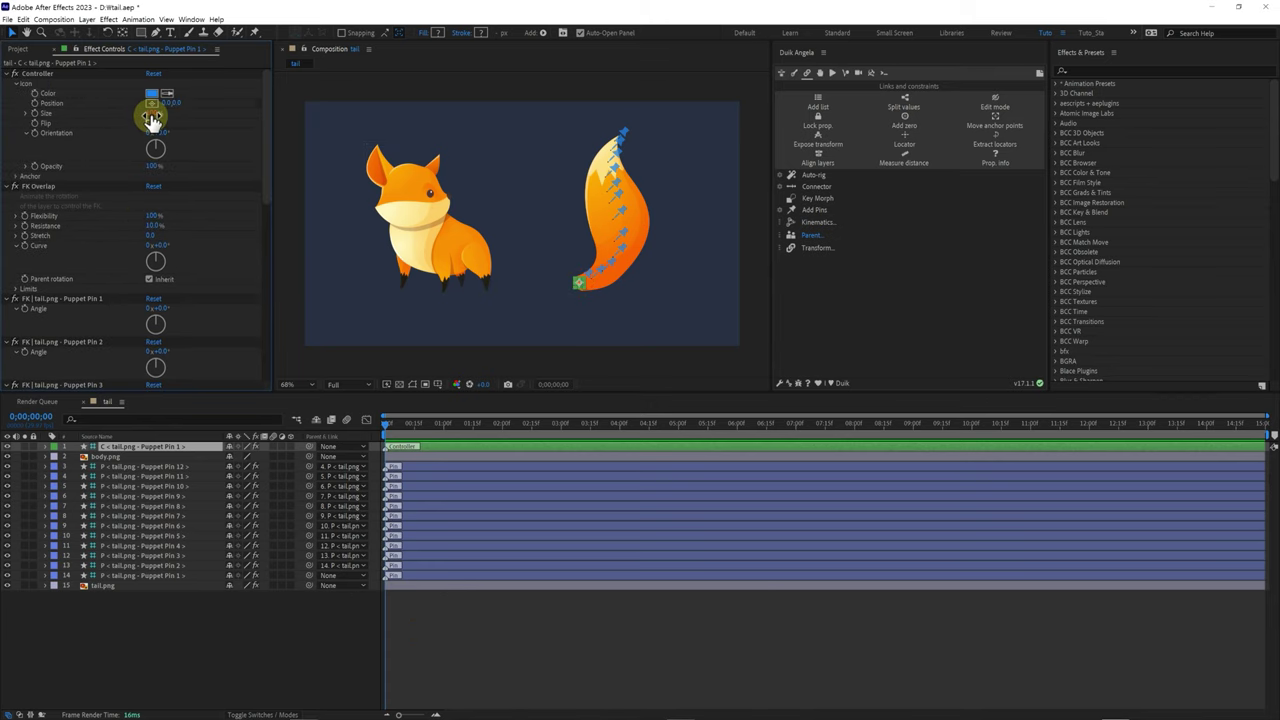
drag(152, 119, 173, 119)
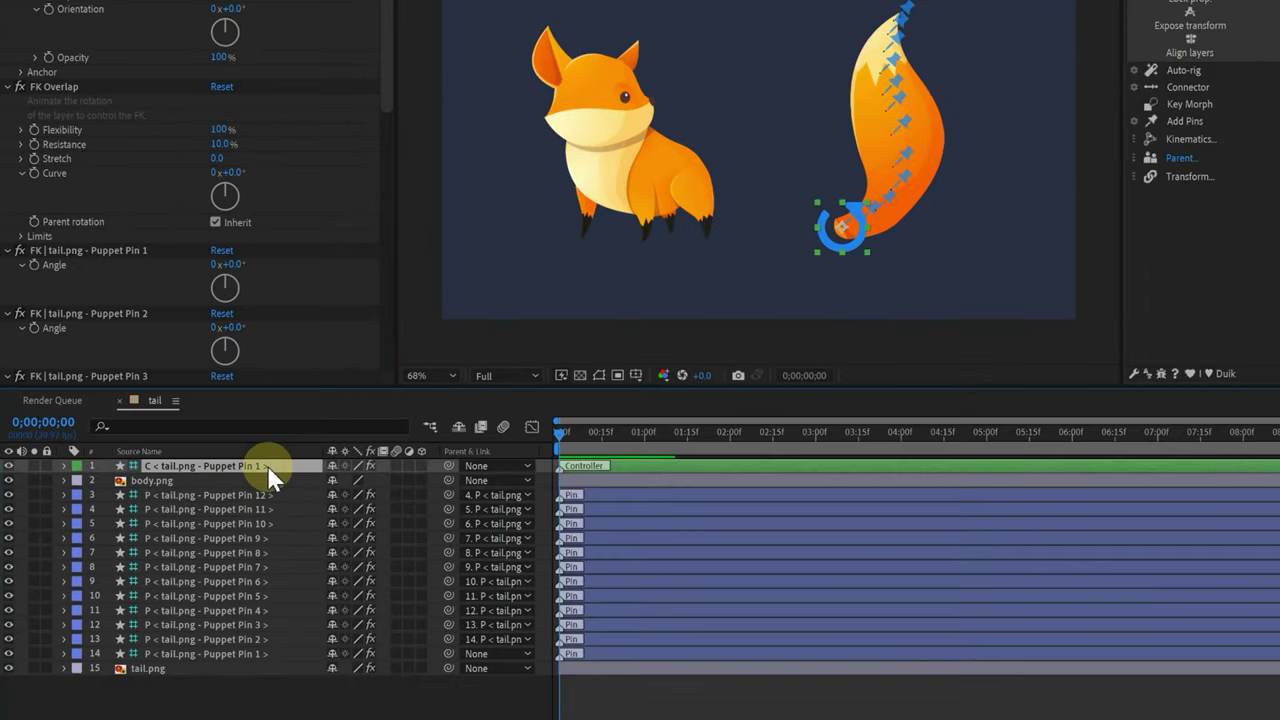
Step: Key controller Rotation at 0° at start, 40° at 1s, 0° at 2s, and preview
key(r)
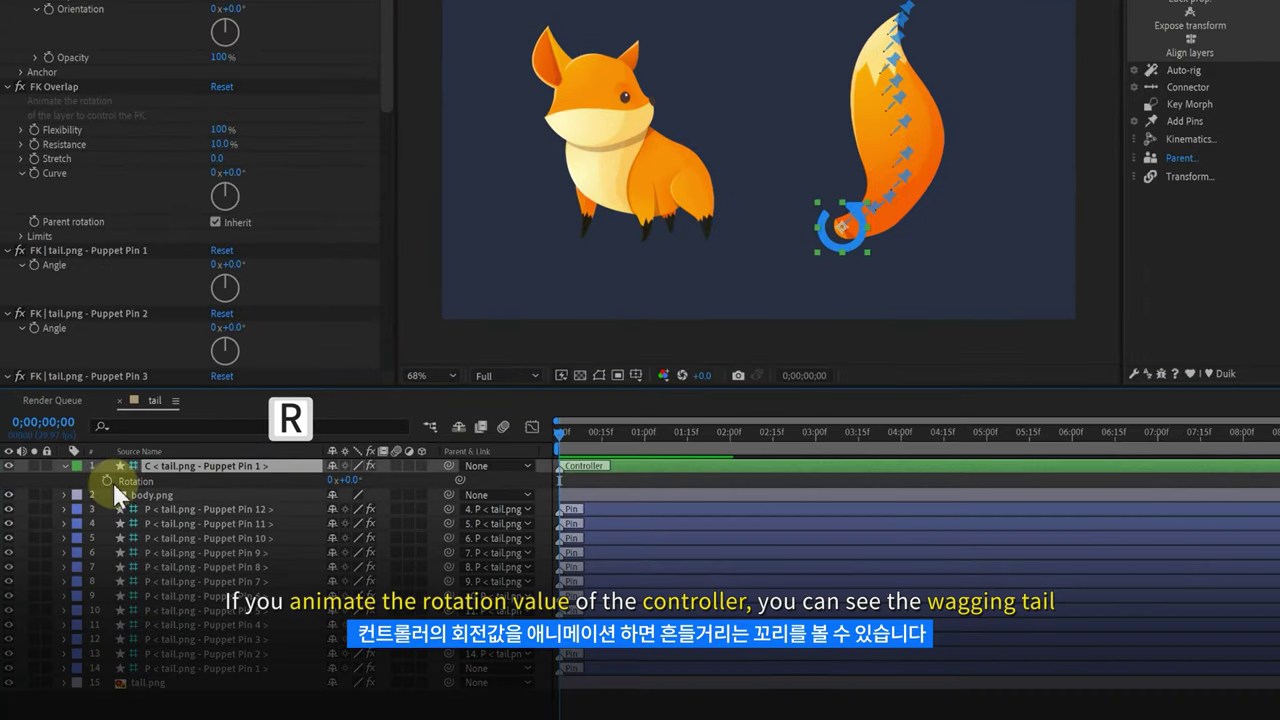
click(107, 481)
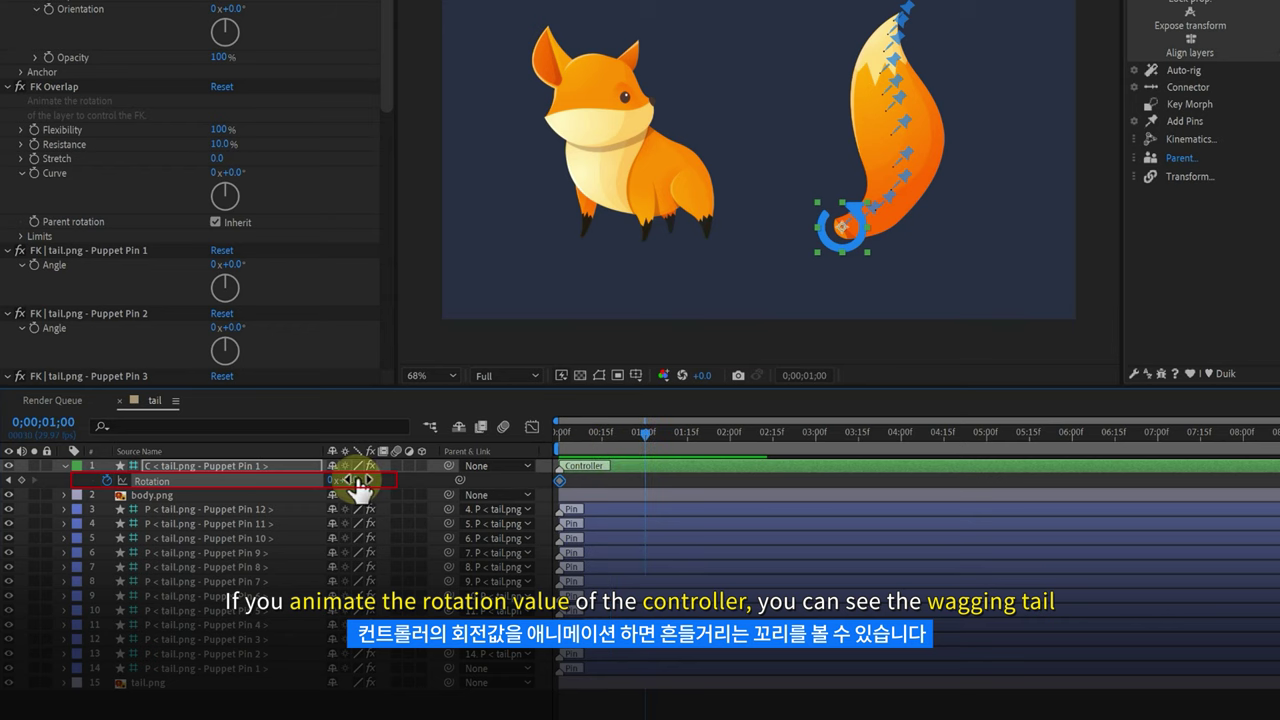
mouse_move(368, 481)
mouse_down()
mouse_move(390, 486)
mouse_move(358, 488)
mouse_up()
text(40)
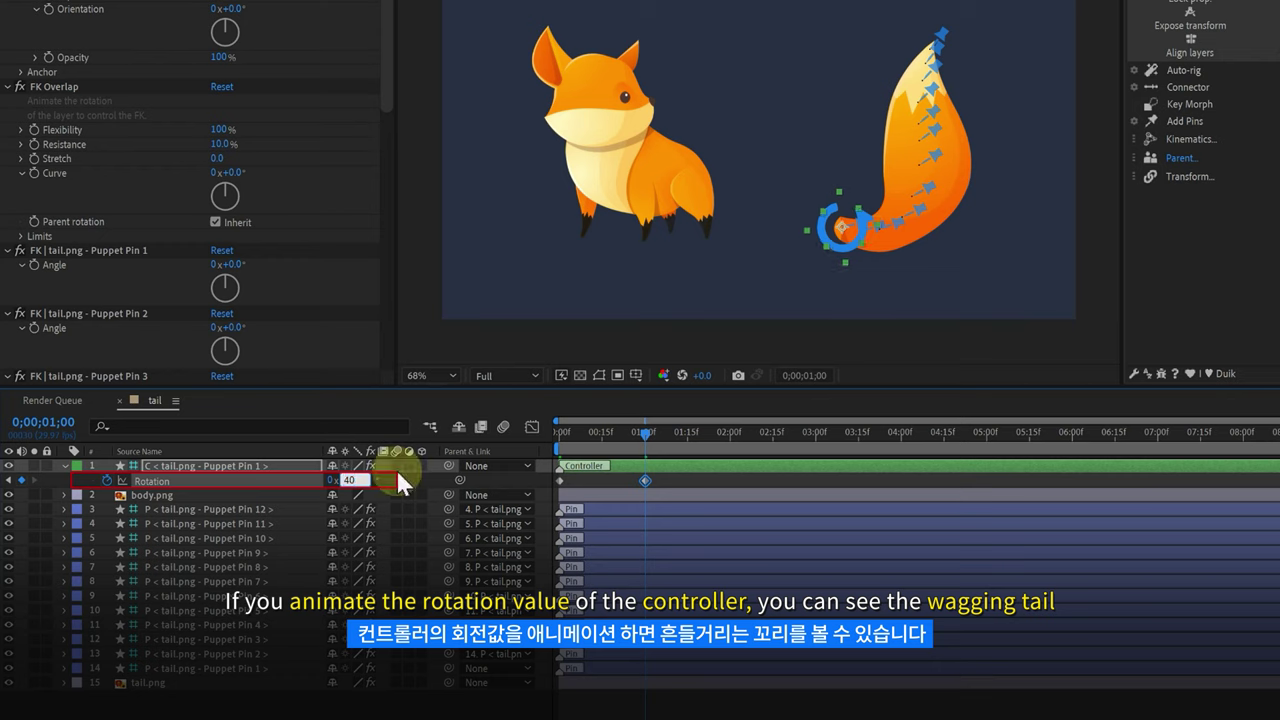
key(Return)
drag(692, 437, 729, 449)
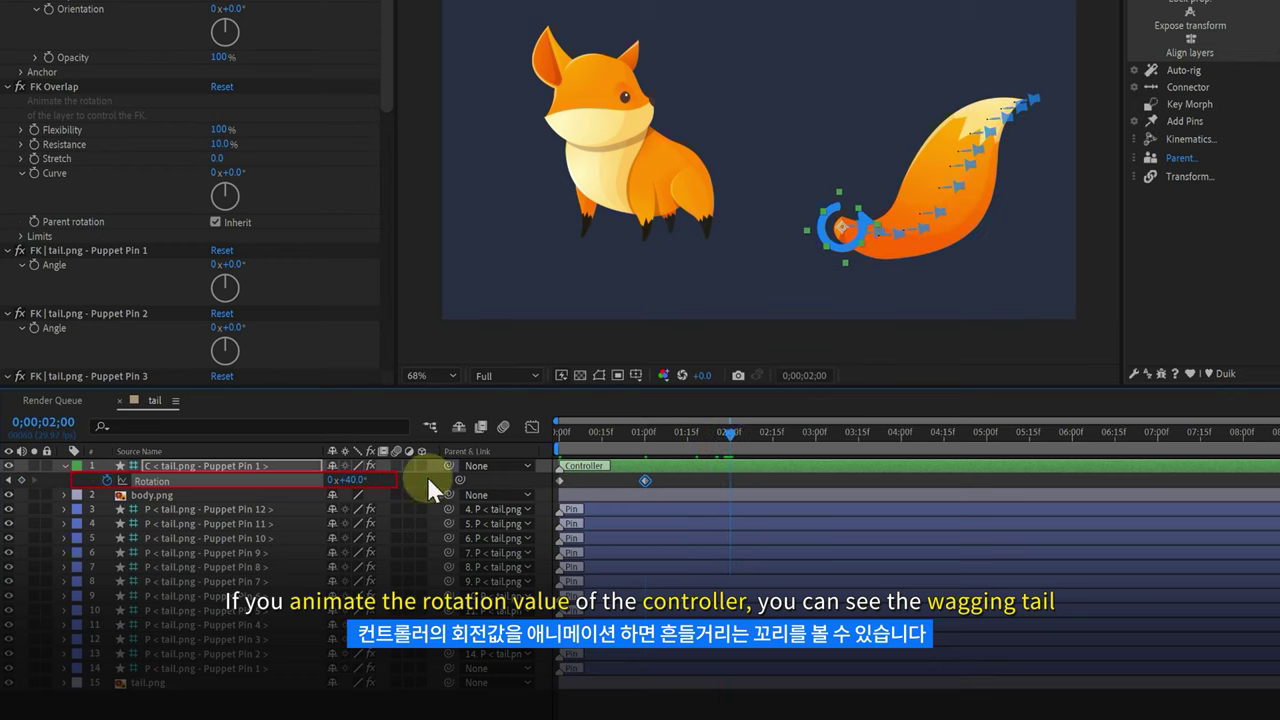
drag(358, 484, 843, 285)
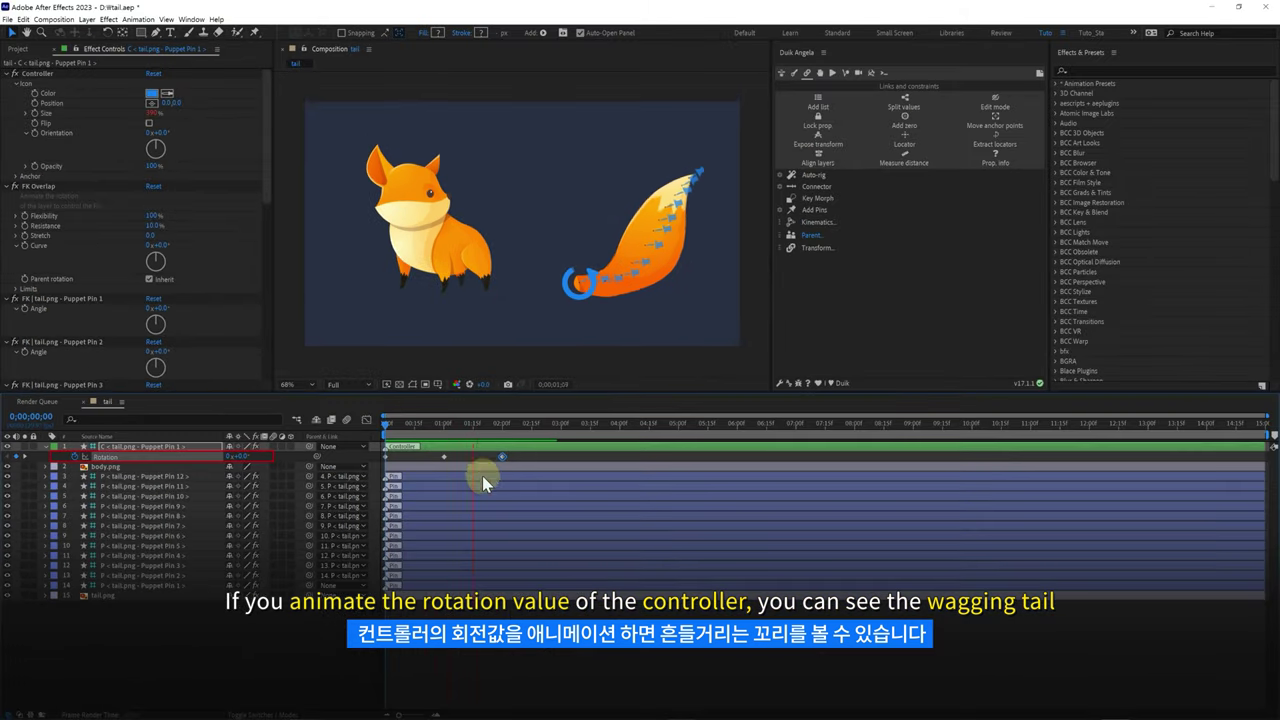
drag(482, 480, 523, 478)
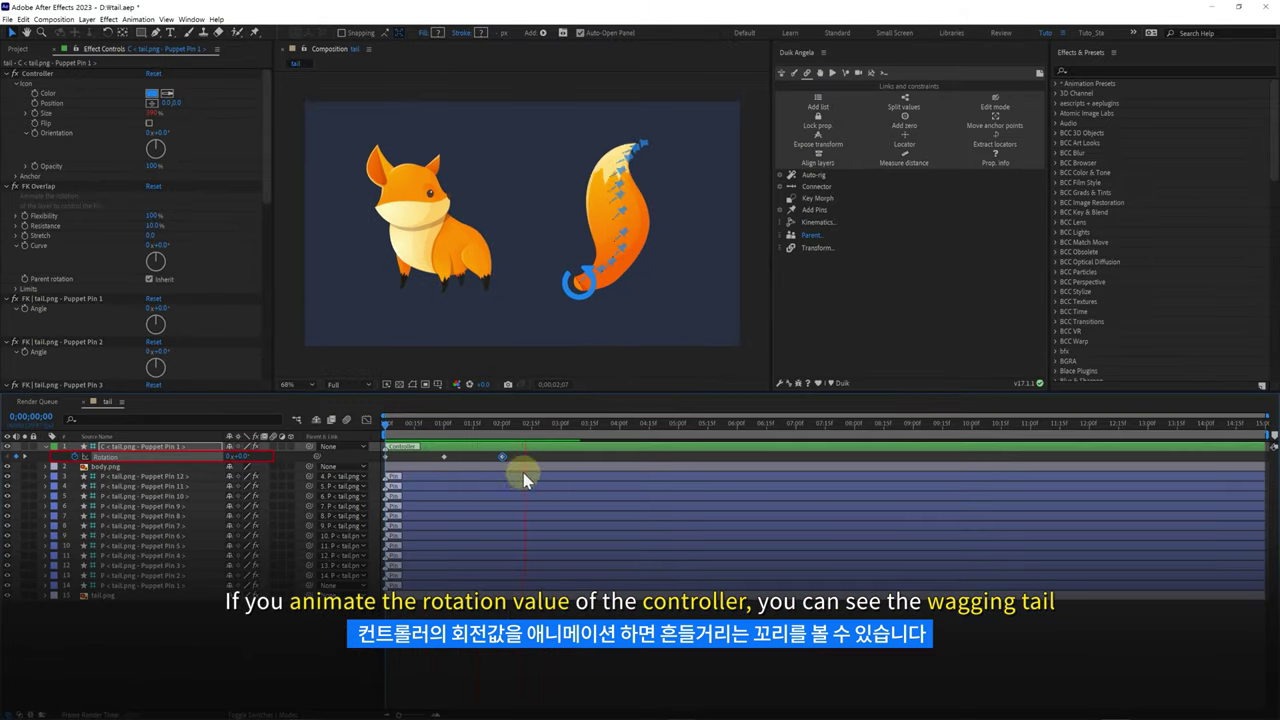
drag(514, 431, 394, 431)
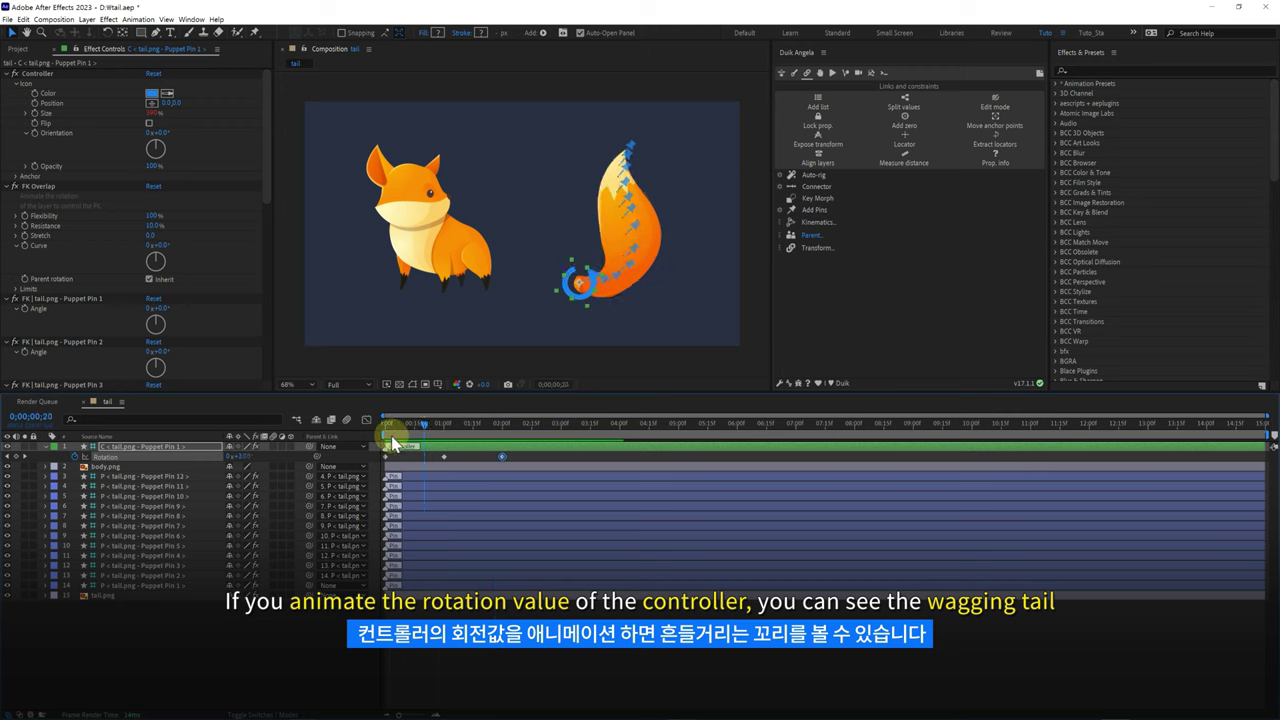
key(space)
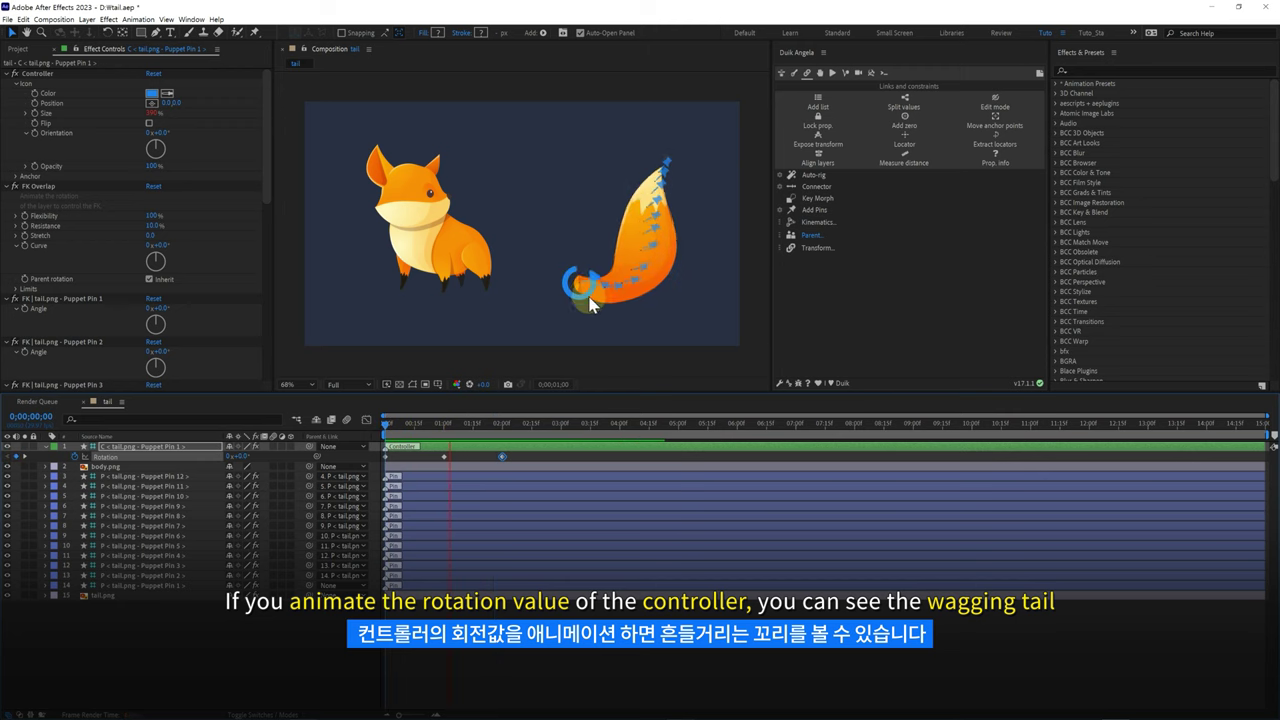
Step: Apply Easy Ease to the controller's rotation keyframes
click(528, 430)
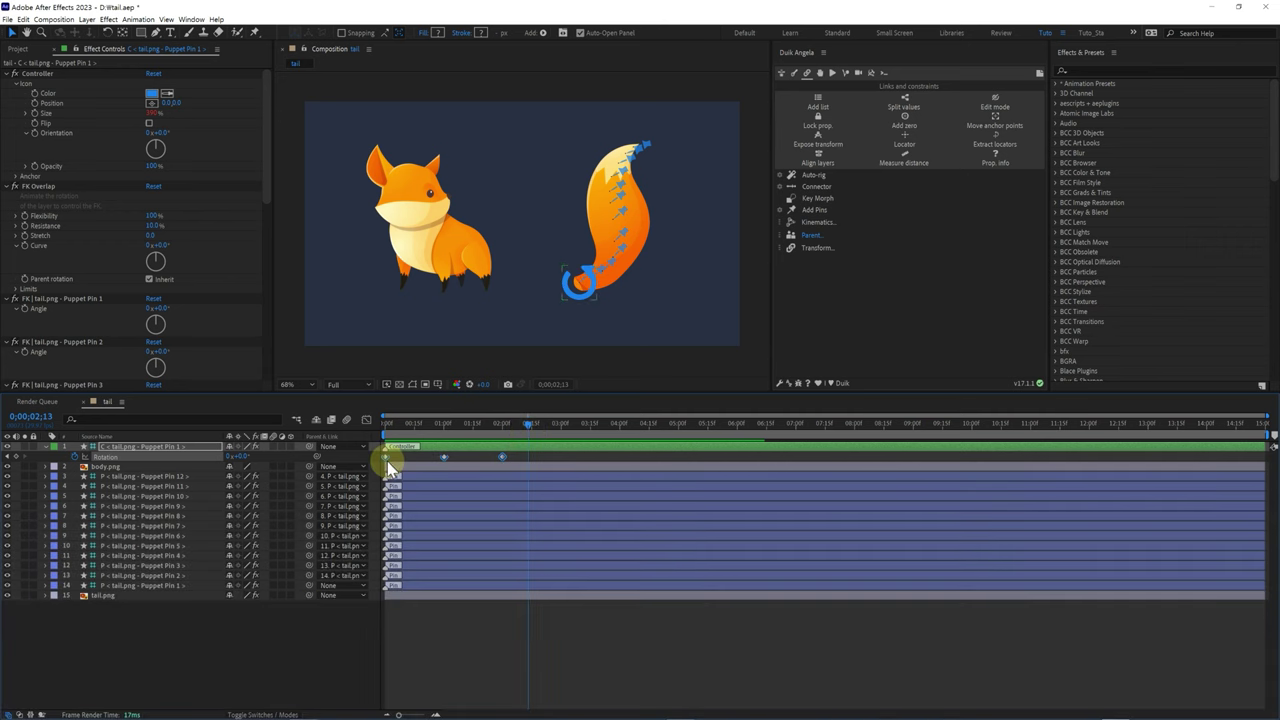
right_click(386, 458)
mouse_move(430, 599)
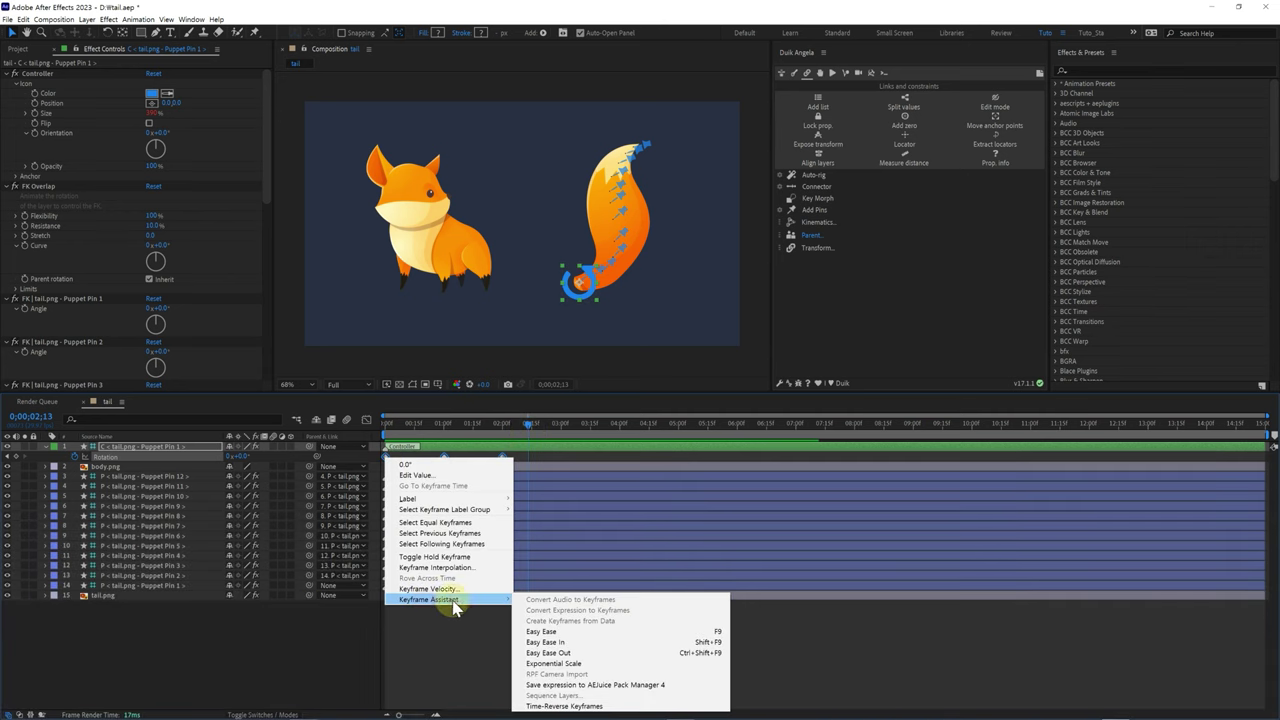
click(549, 632)
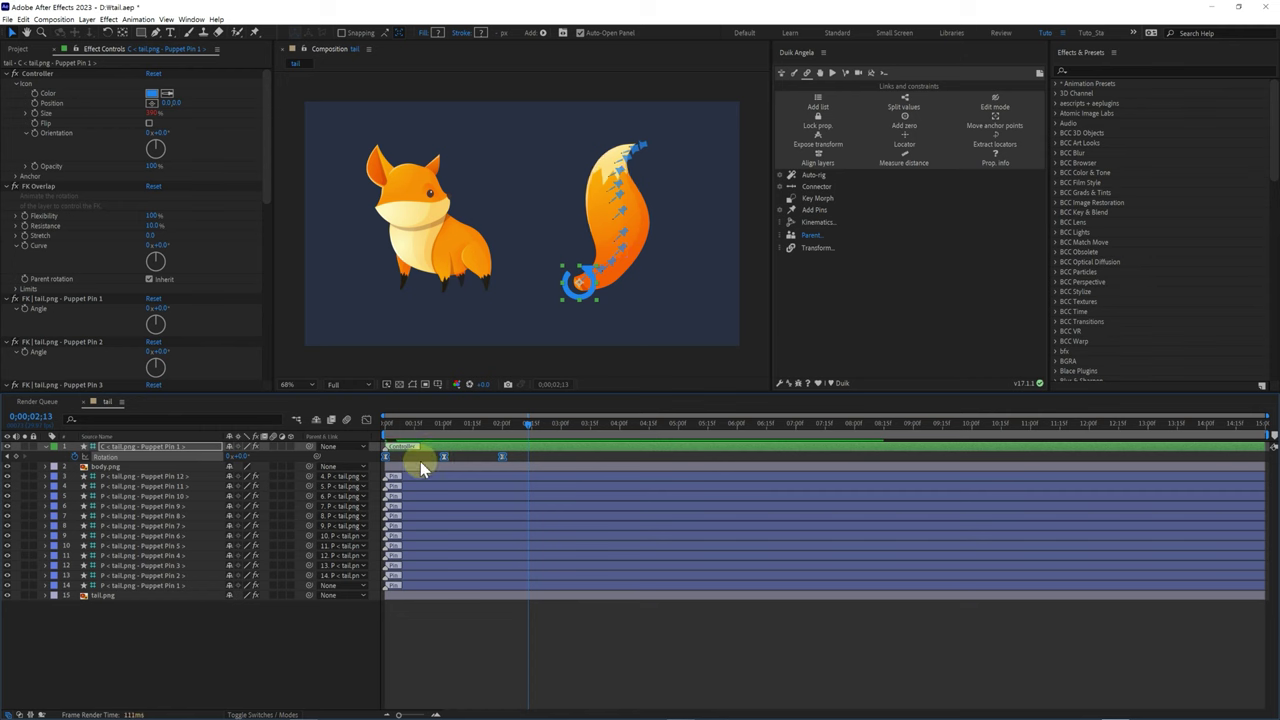
Step: Add a loopOut cycle expression to the controller's Rotation and preview the repeating wag
alt+click(75, 457)
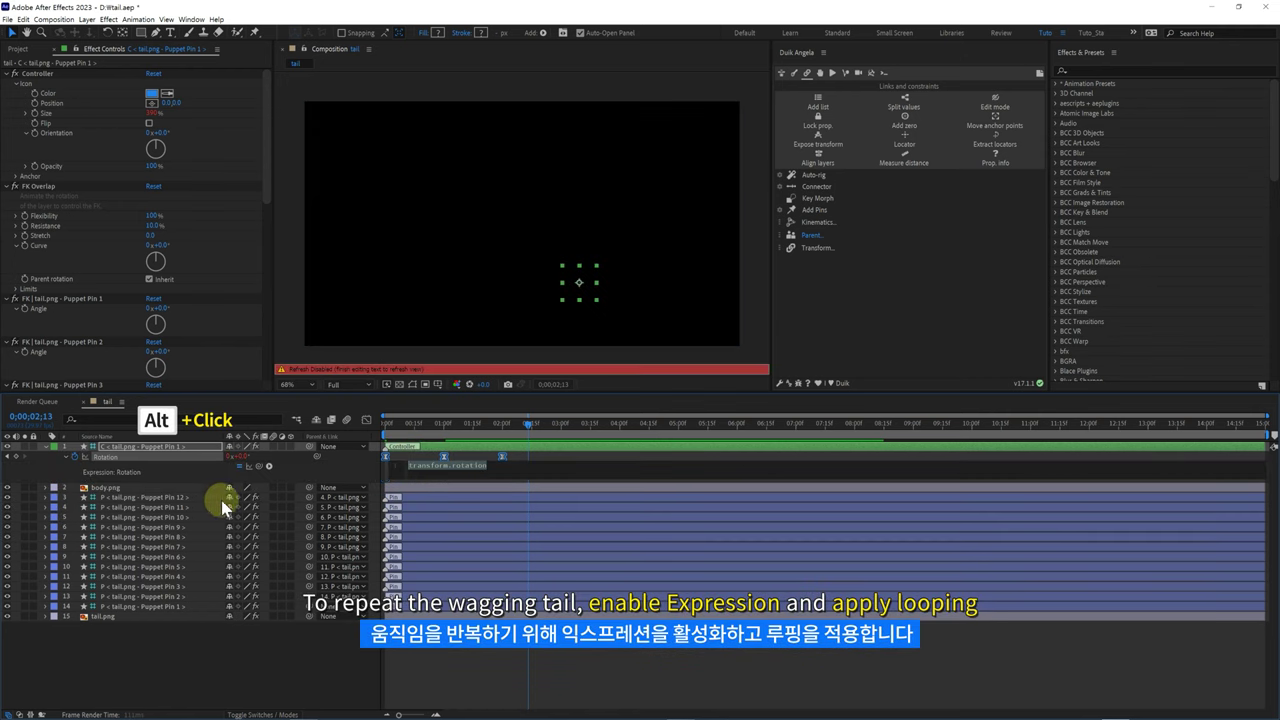
click(268, 467)
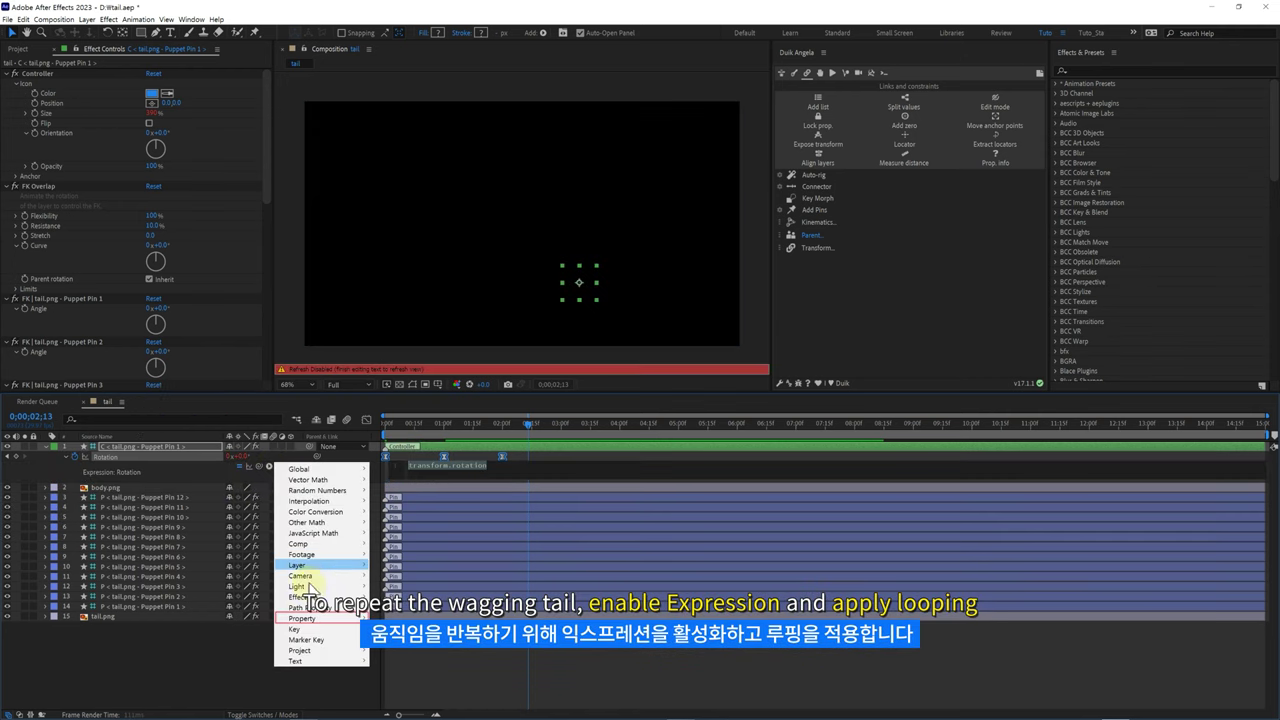
mouse_move(360, 618)
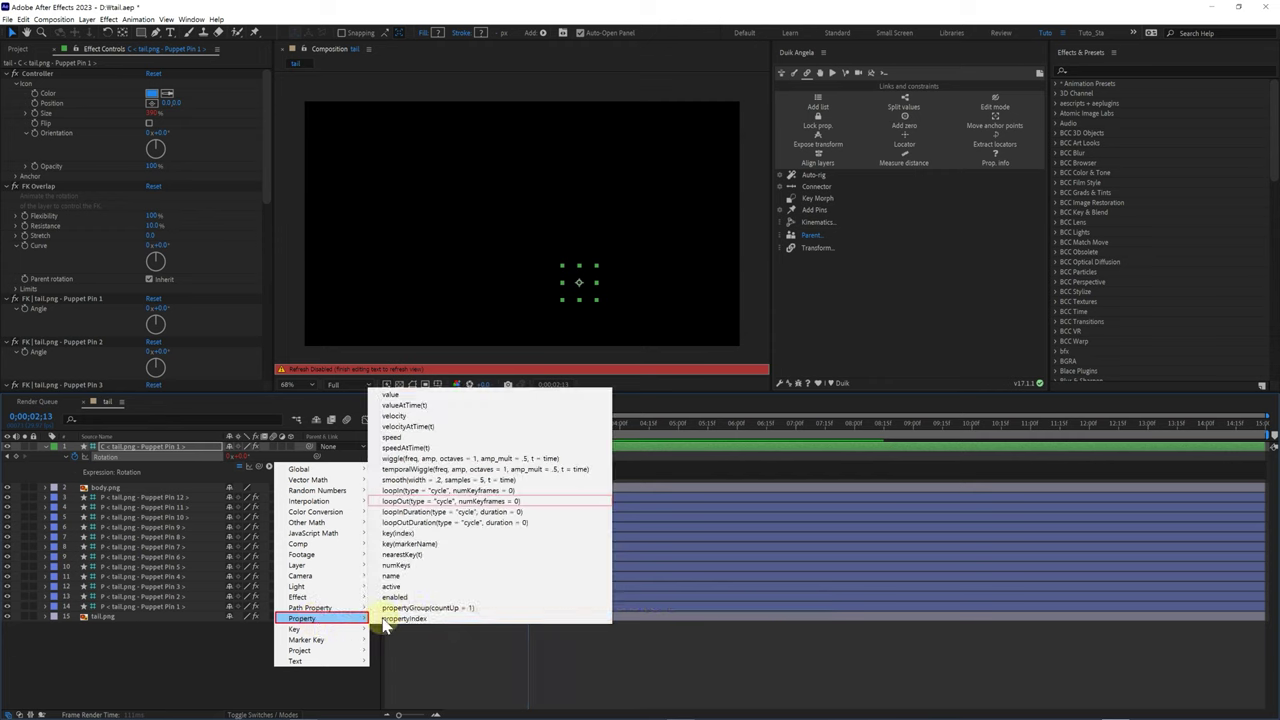
click(405, 510)
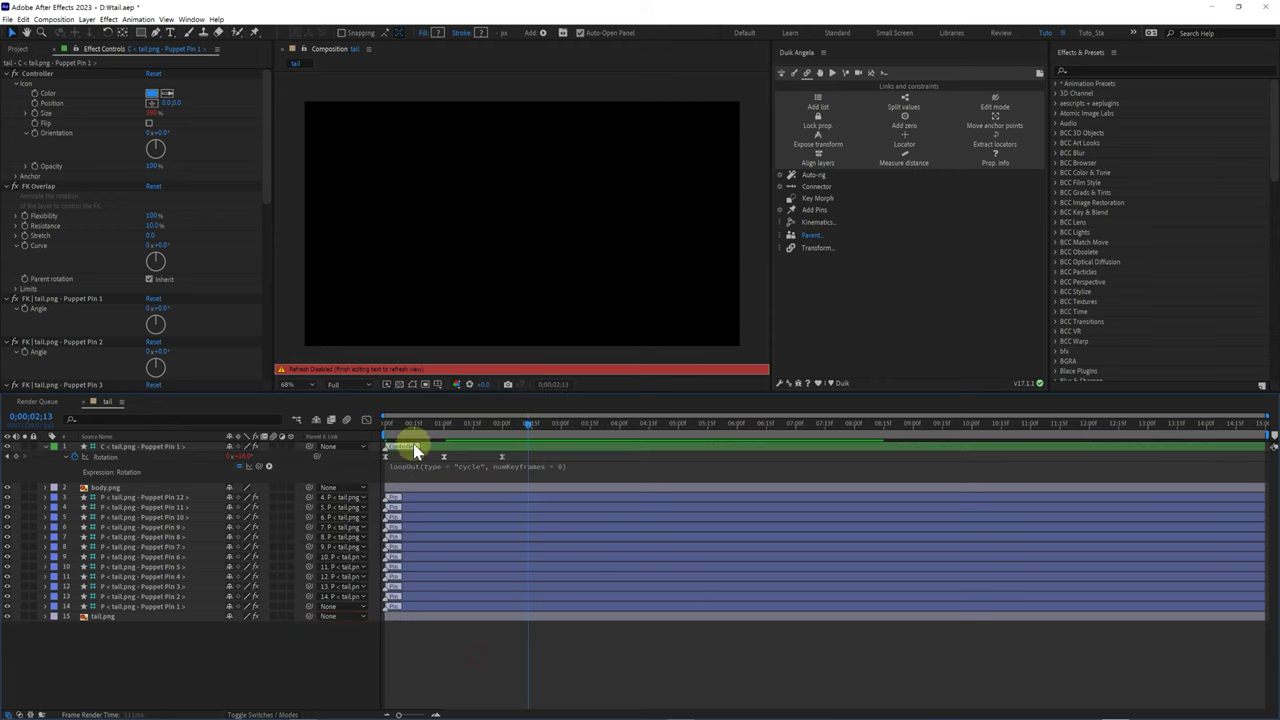
click(410, 426)
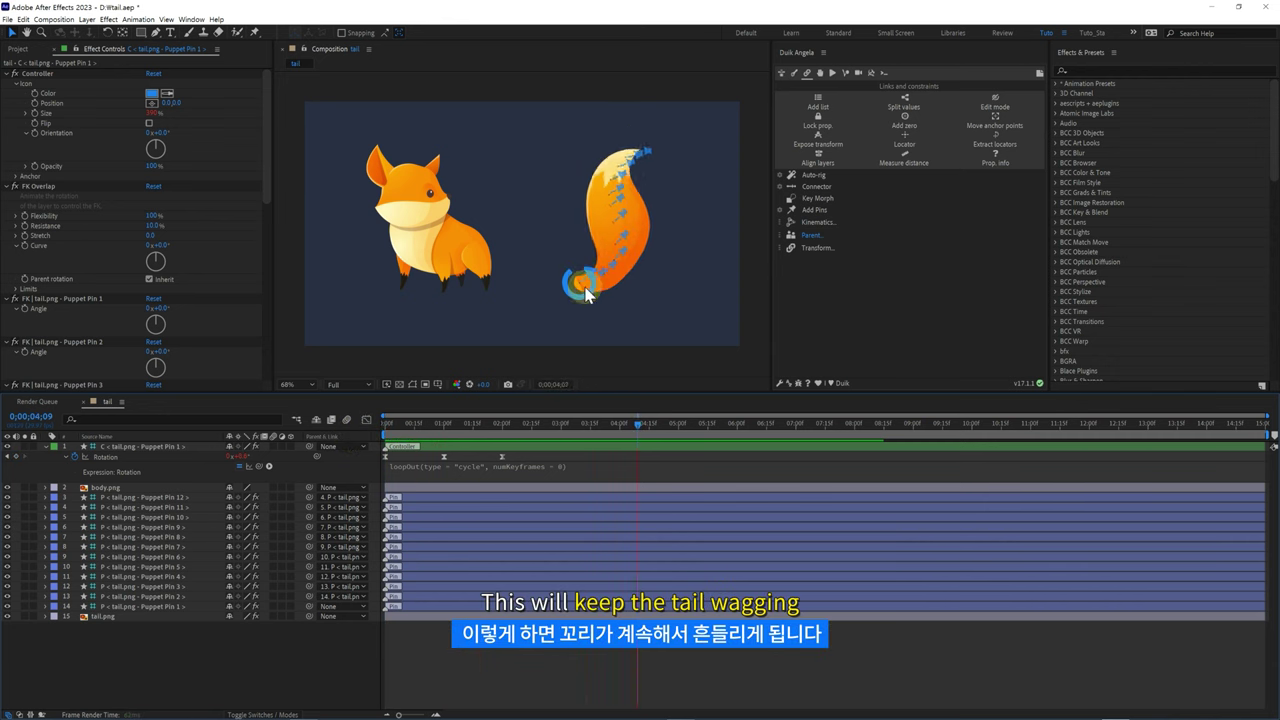
click(624, 431)
drag(624, 430, 356, 434)
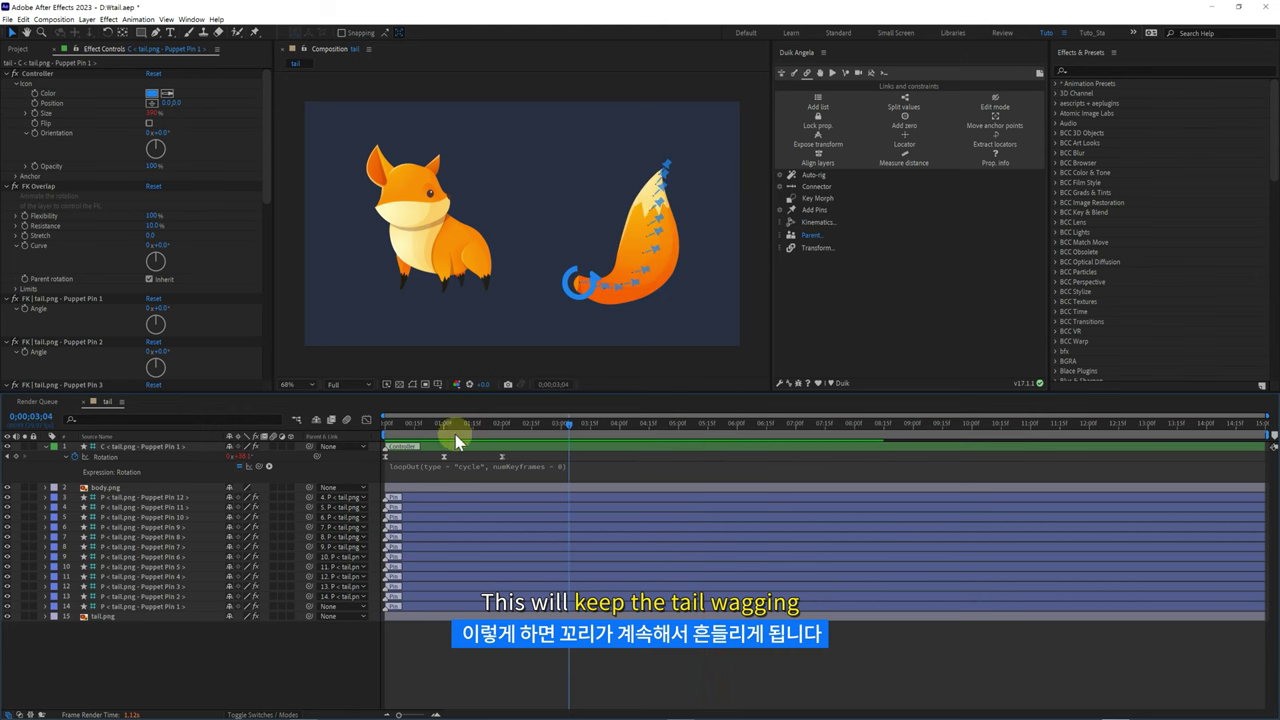
Step: Move Puppet Pin 1 onto the fox's body and parent it to body.png
click(148, 606)
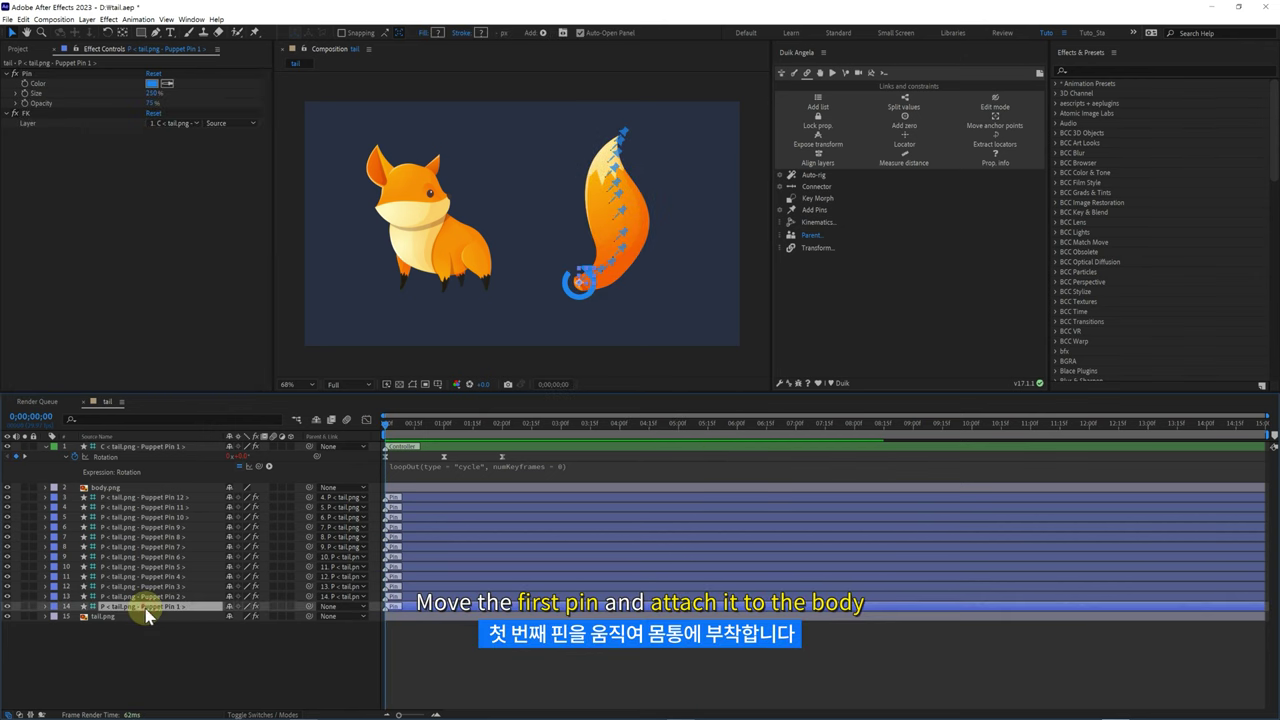
drag(588, 283, 485, 245)
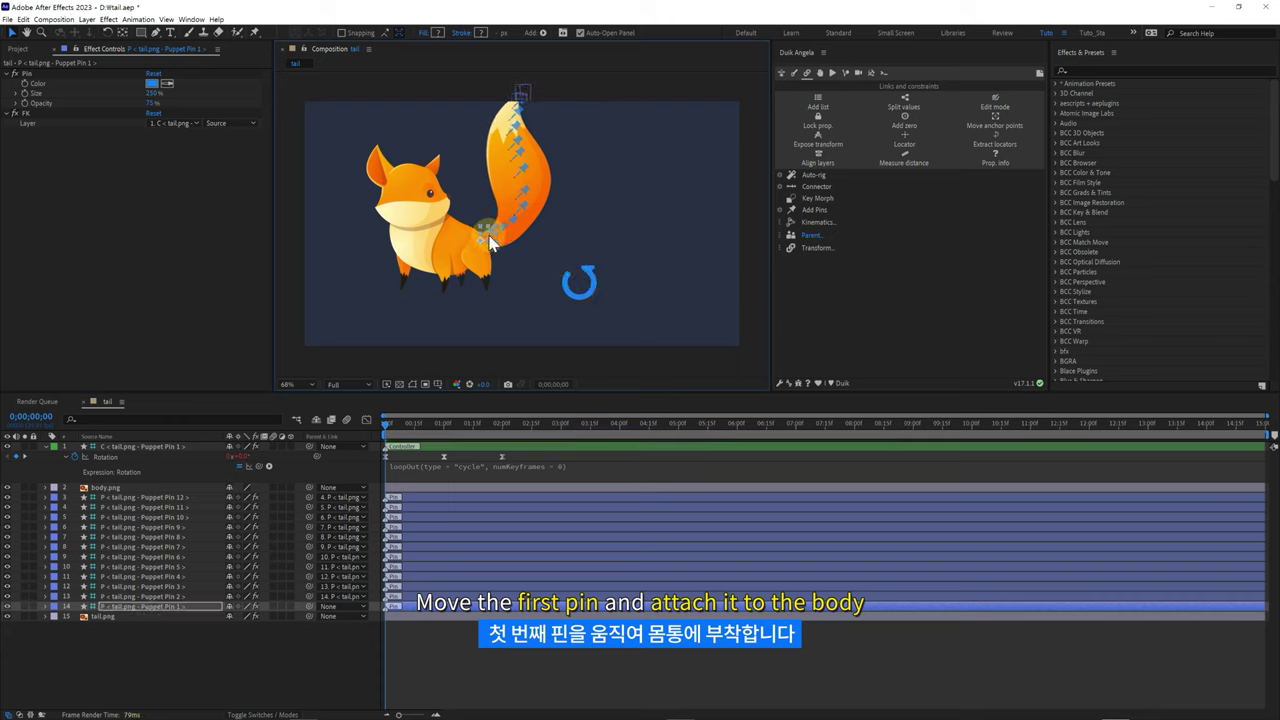
click(168, 606)
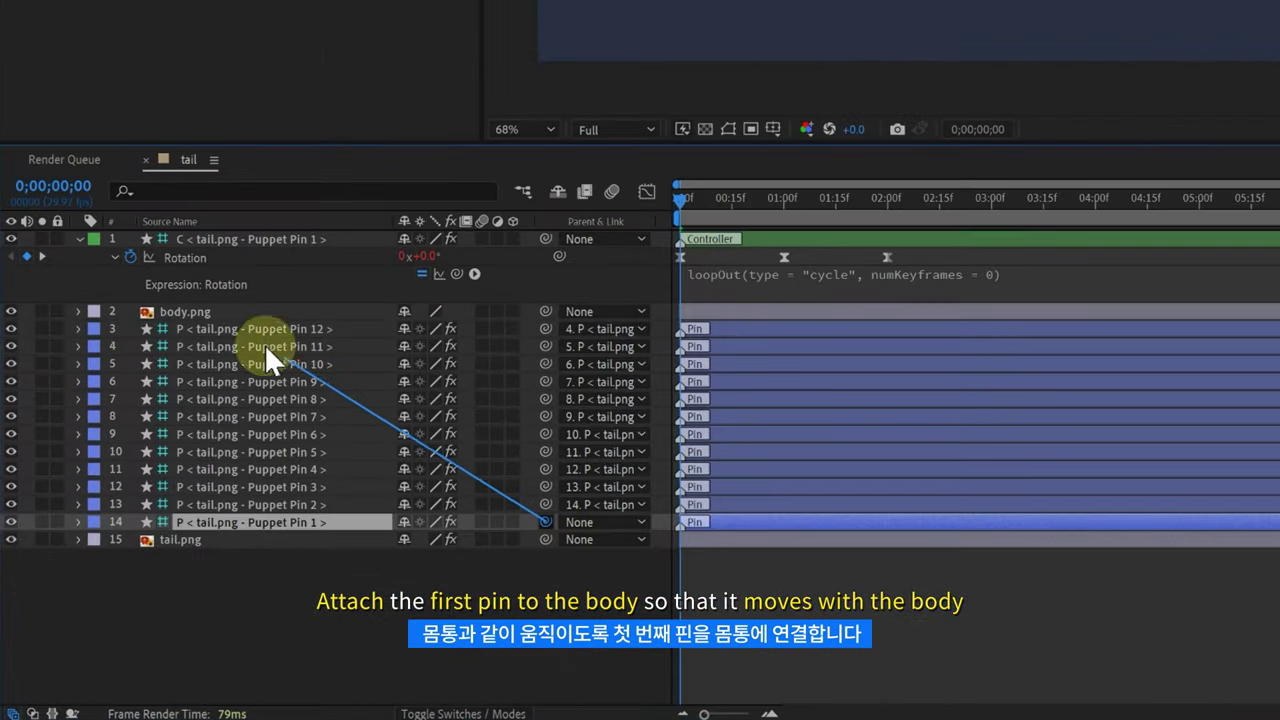
drag(264, 343, 200, 306)
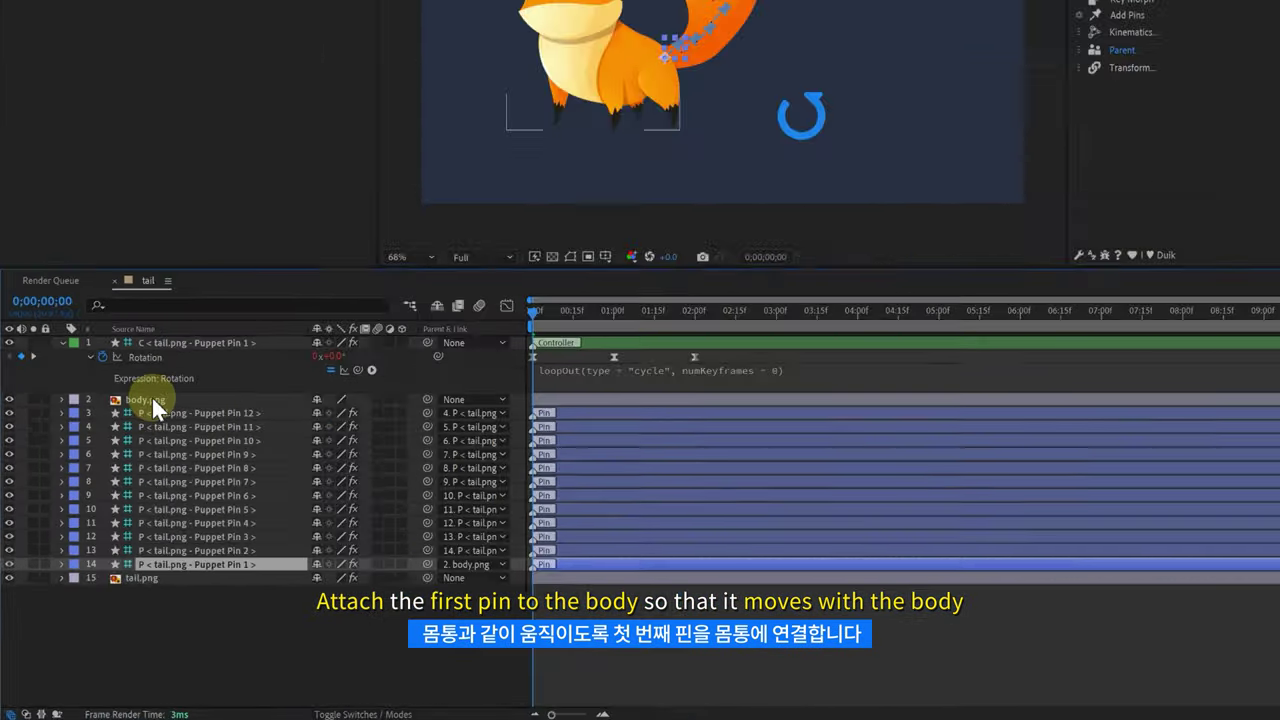
Step: Shift body.png right and down to check the tail follows
click(151, 399)
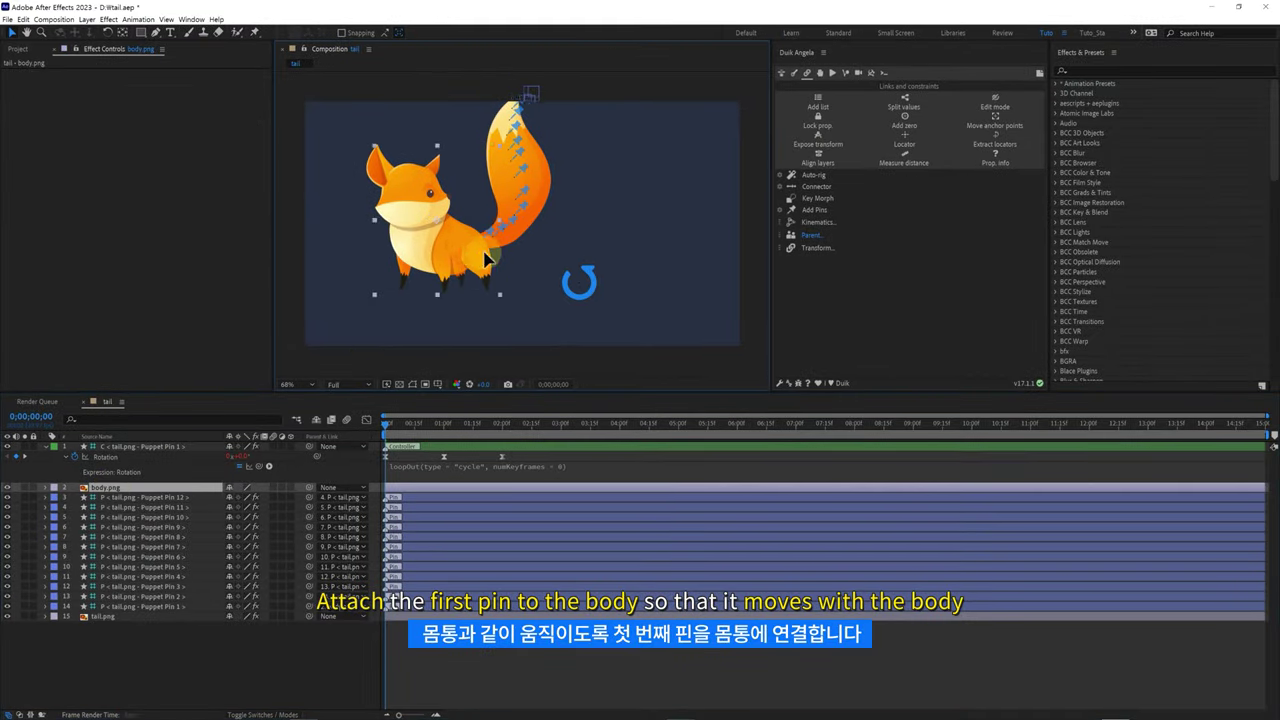
drag(449, 262, 516, 282)
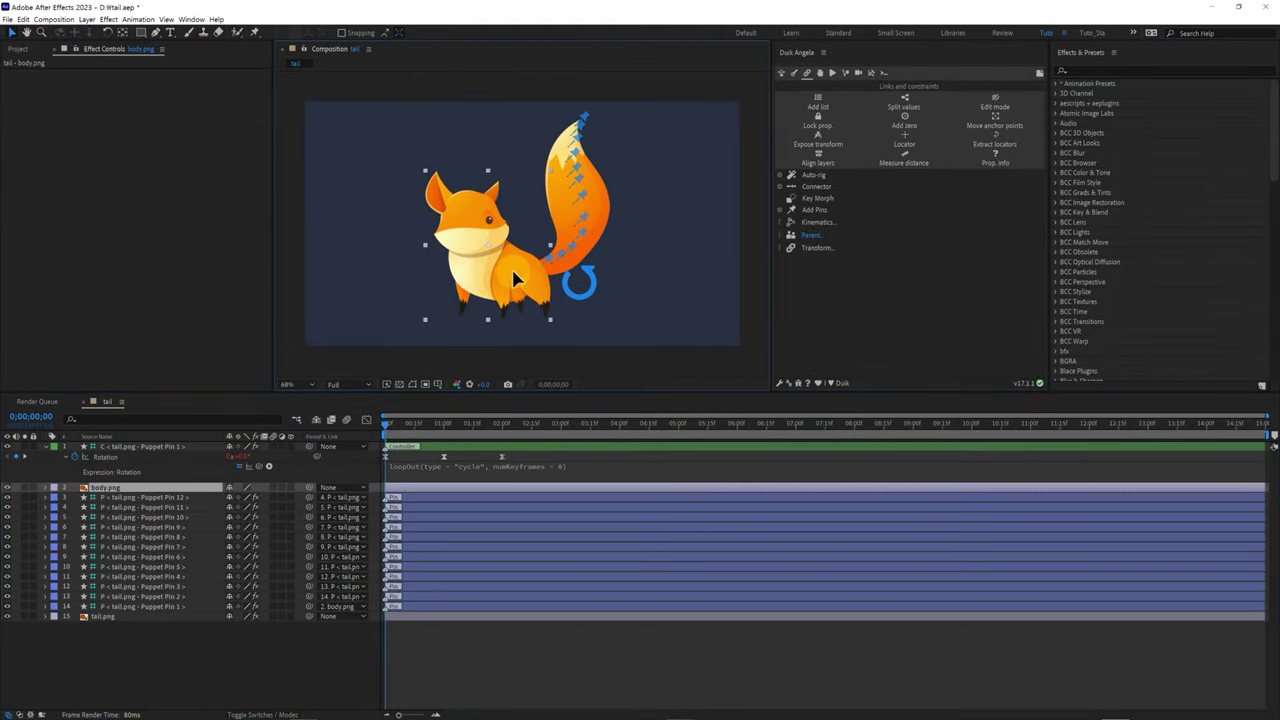
click(12, 455)
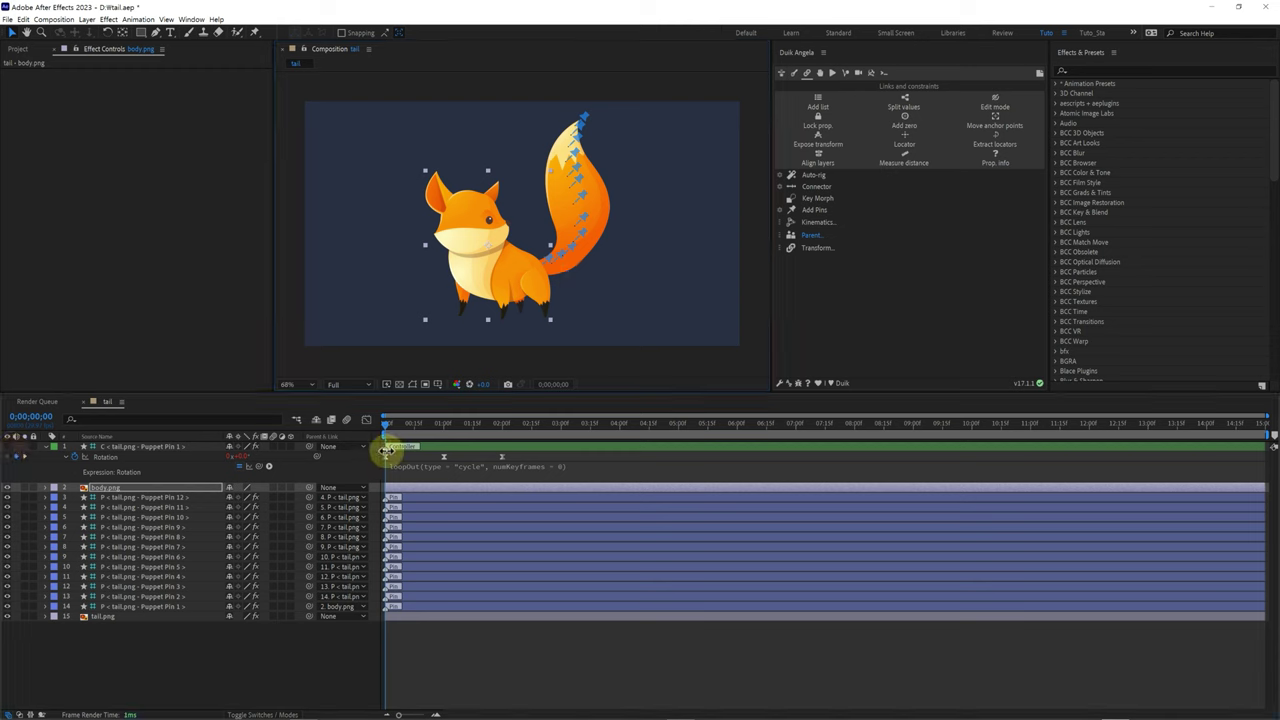
Step: Preview the wag, then set the controller's FK Overlap Flexibility to 120%
key(End)
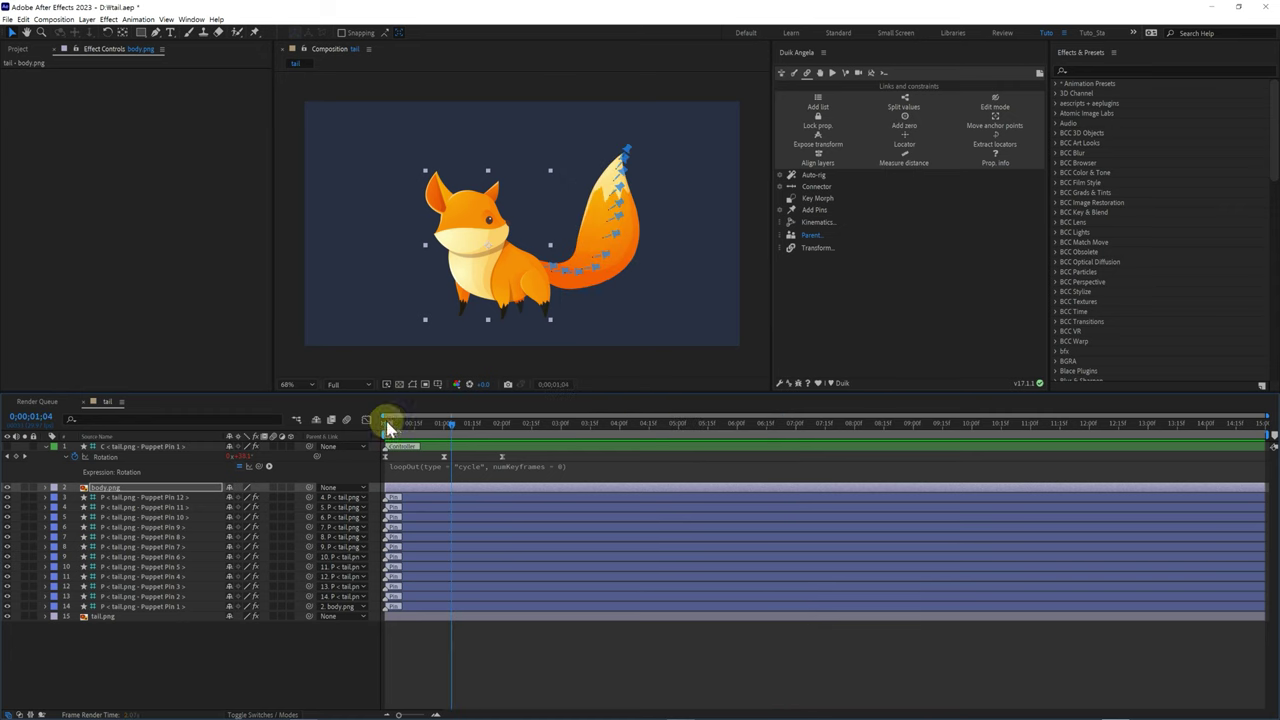
drag(390, 427, 367, 425)
click(105, 455)
text(120)
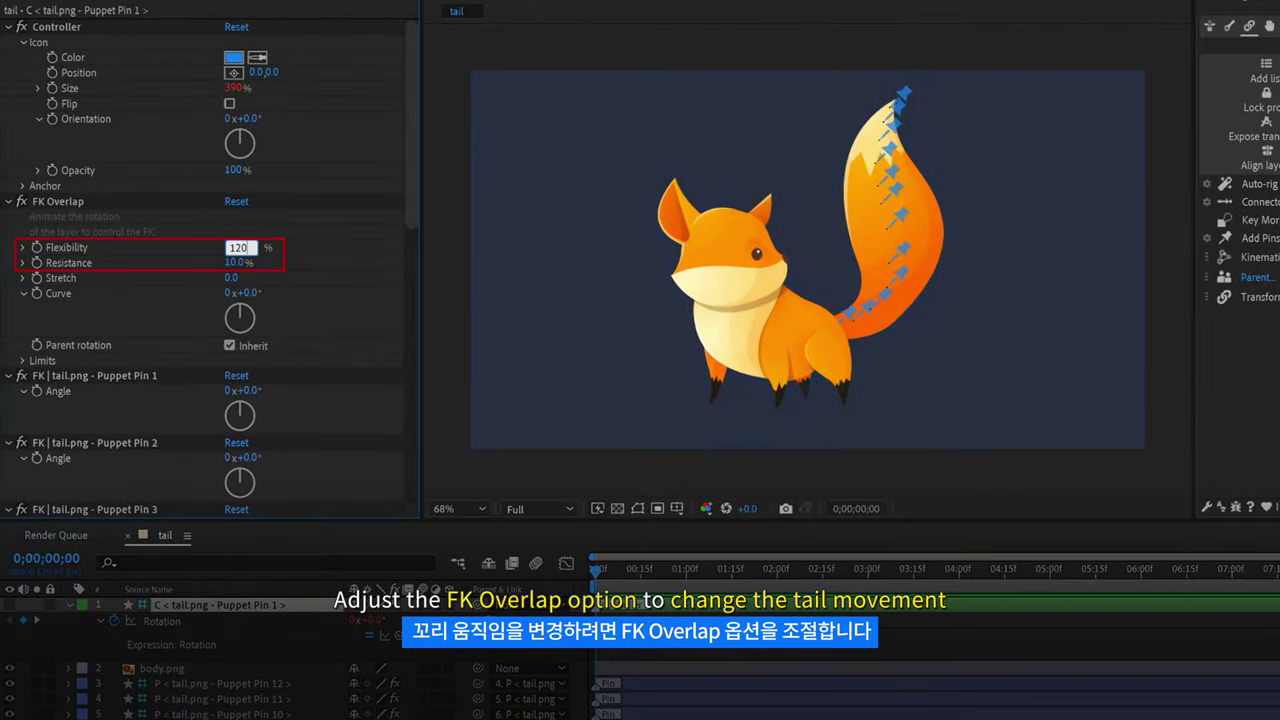
click(175, 250)
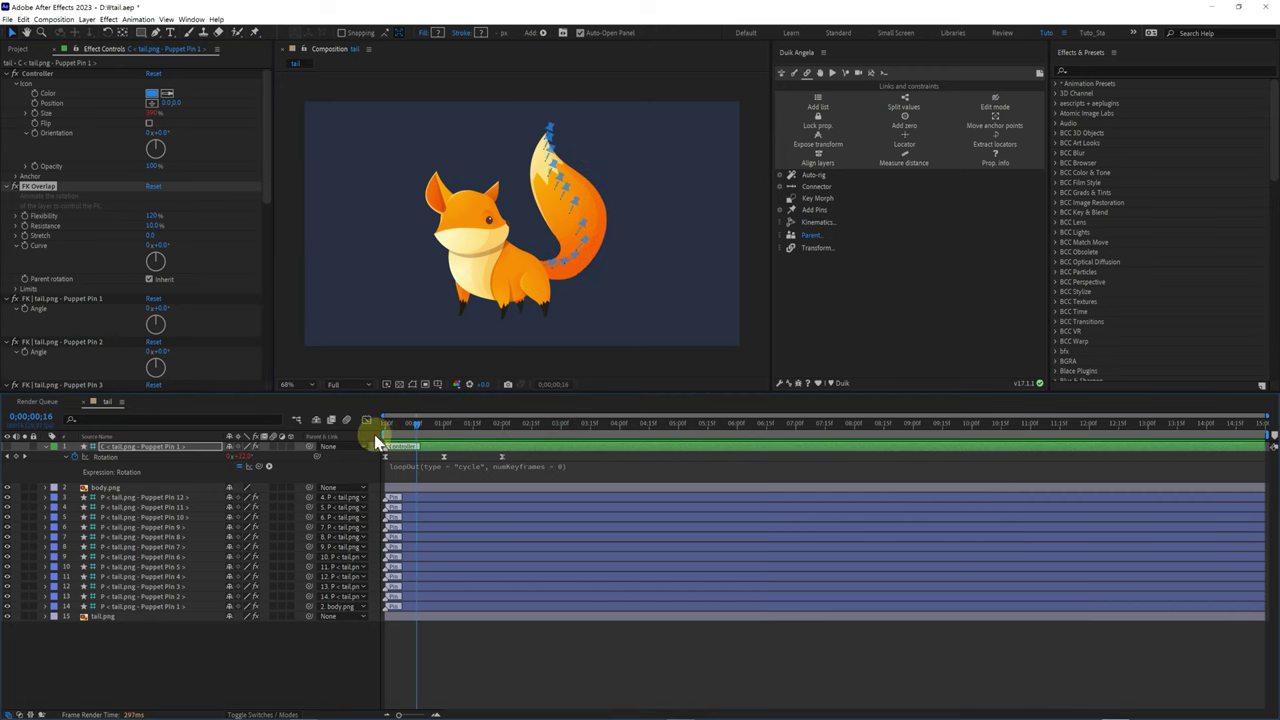
Step: Set Puppet Pin 1's FK Layer to None in Effect Controls
click(113, 604)
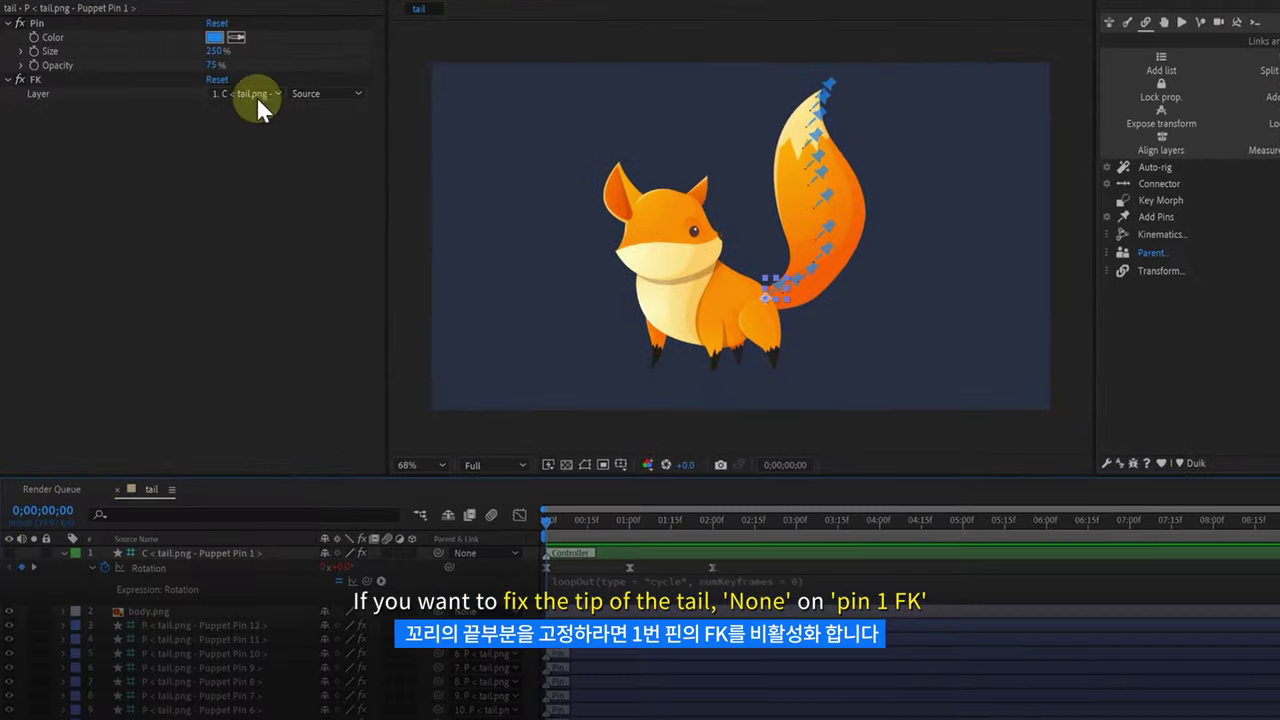
click(247, 94)
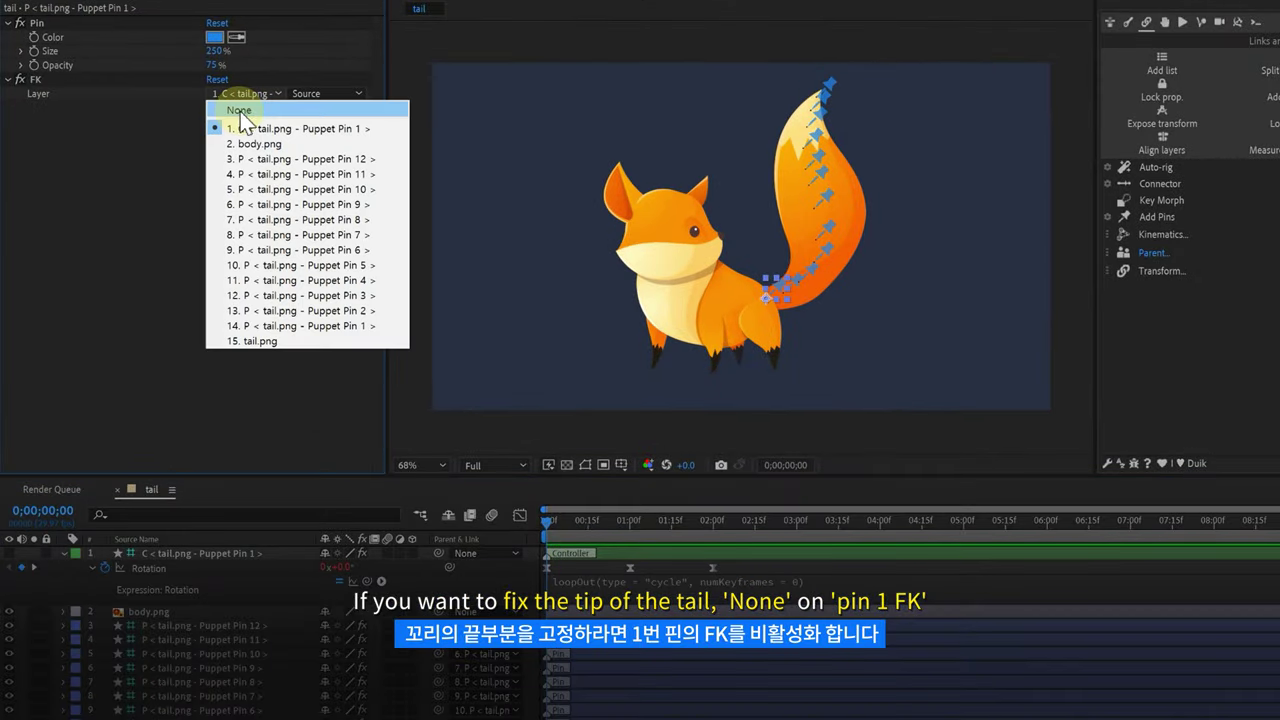
click(240, 113)
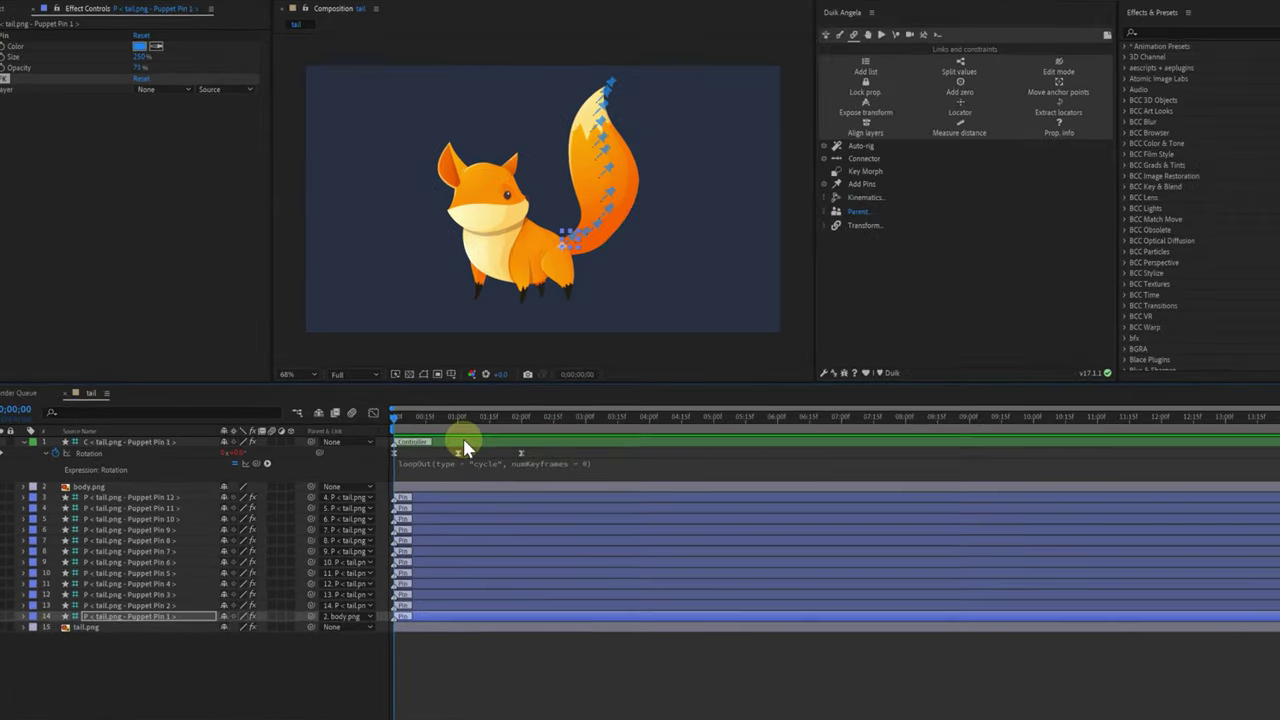
Step: Stop the preview, select the controller's Rotation keyframes and stretch their timing wider for a slower wag
key(space)
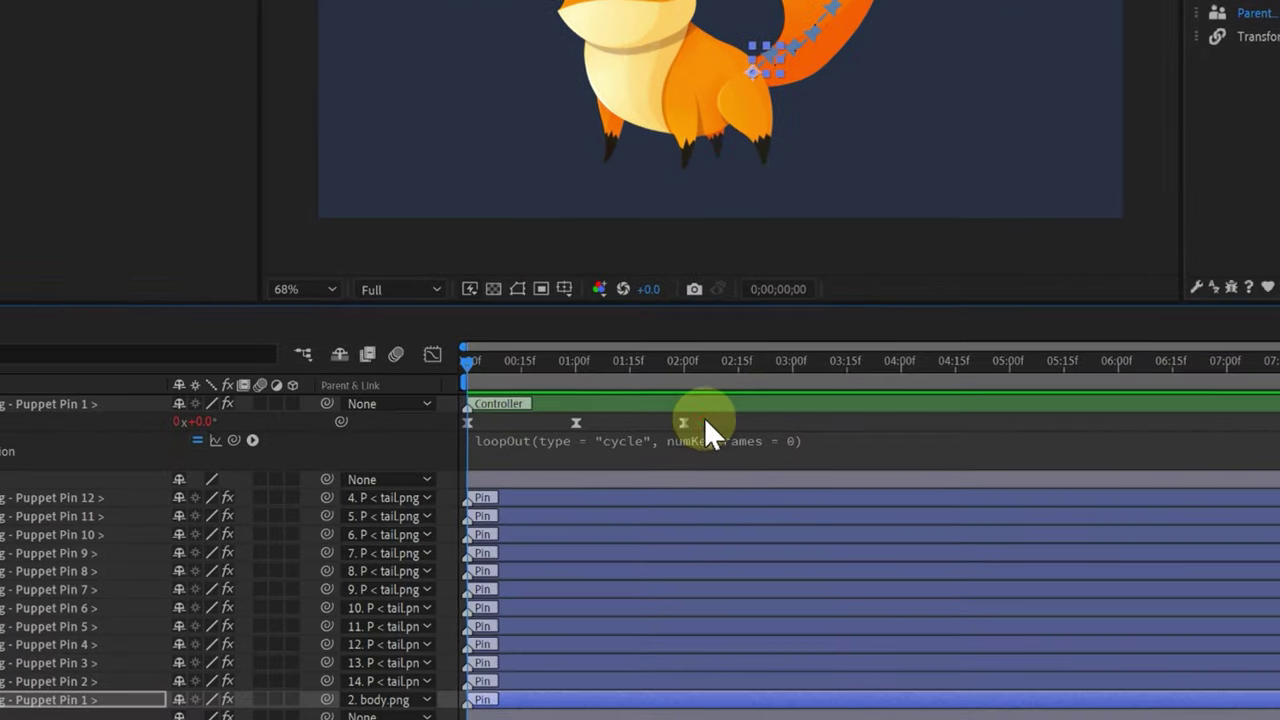
drag(704, 417, 471, 435)
drag(685, 420, 812, 433)
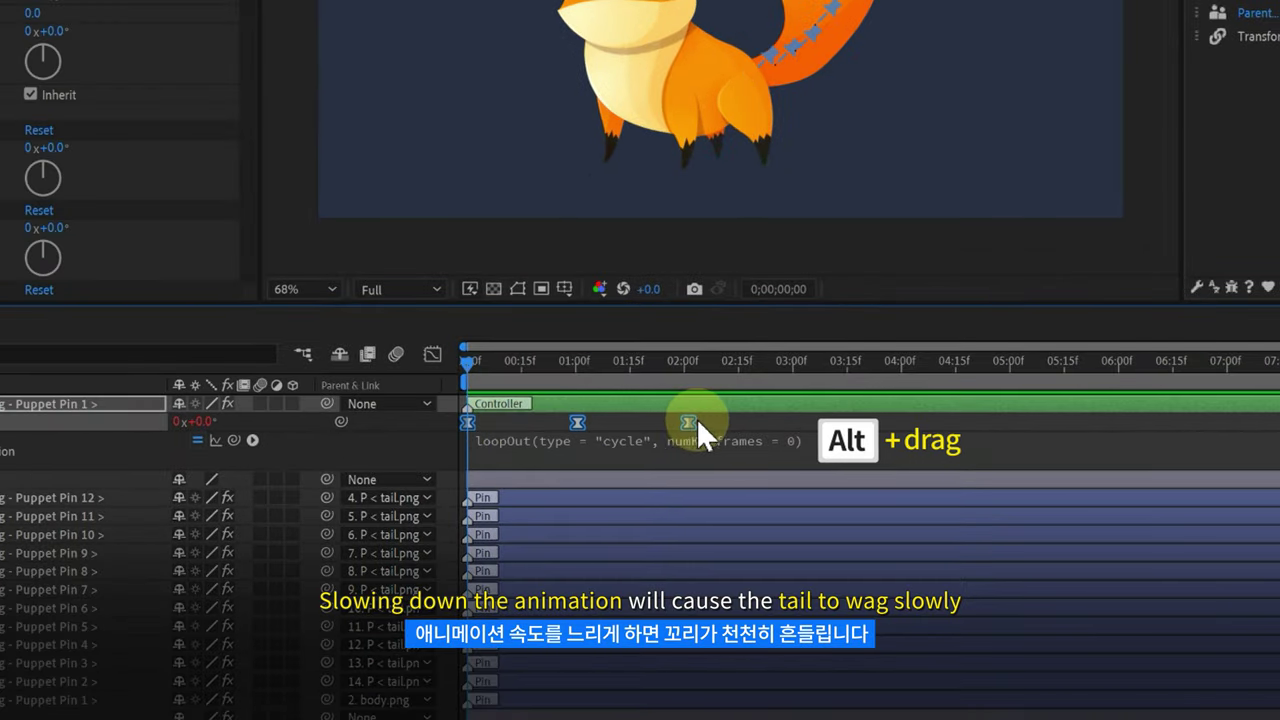